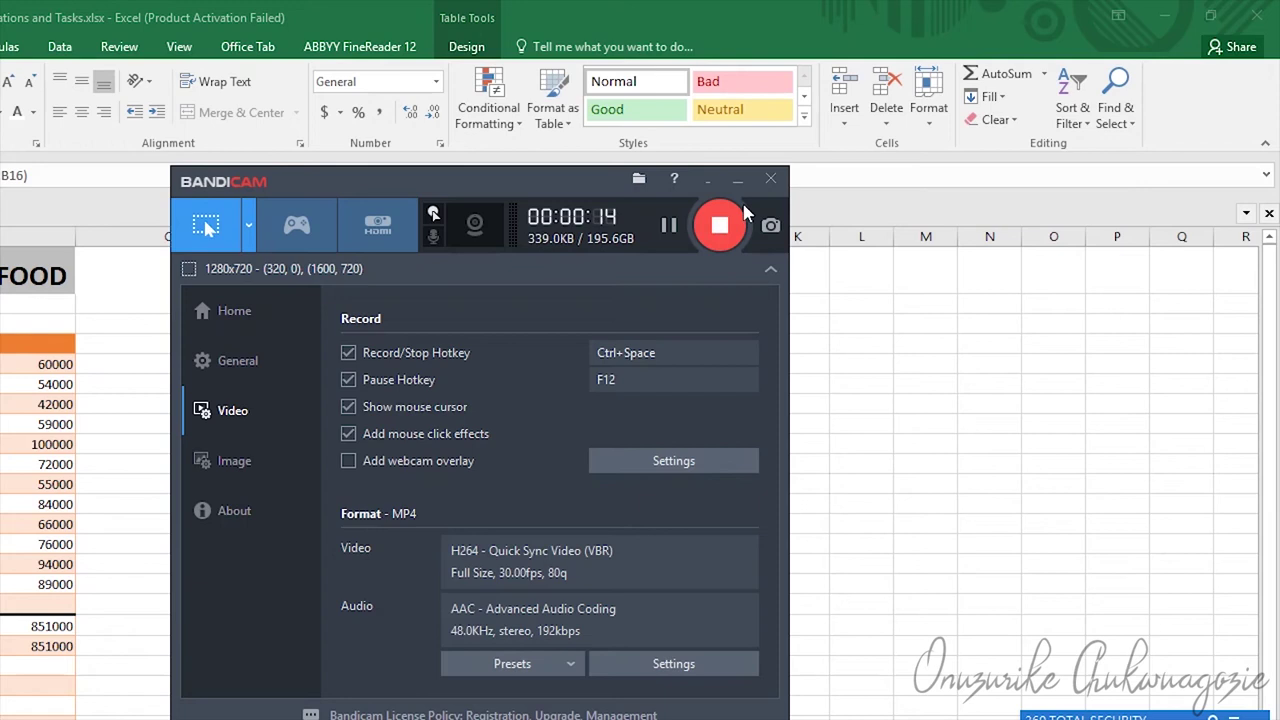
- Minimize the Bandicam recorder window so the DESIGN BUDGET sheet is visible
{"action": "left_click", "coordinate": [737, 180]}
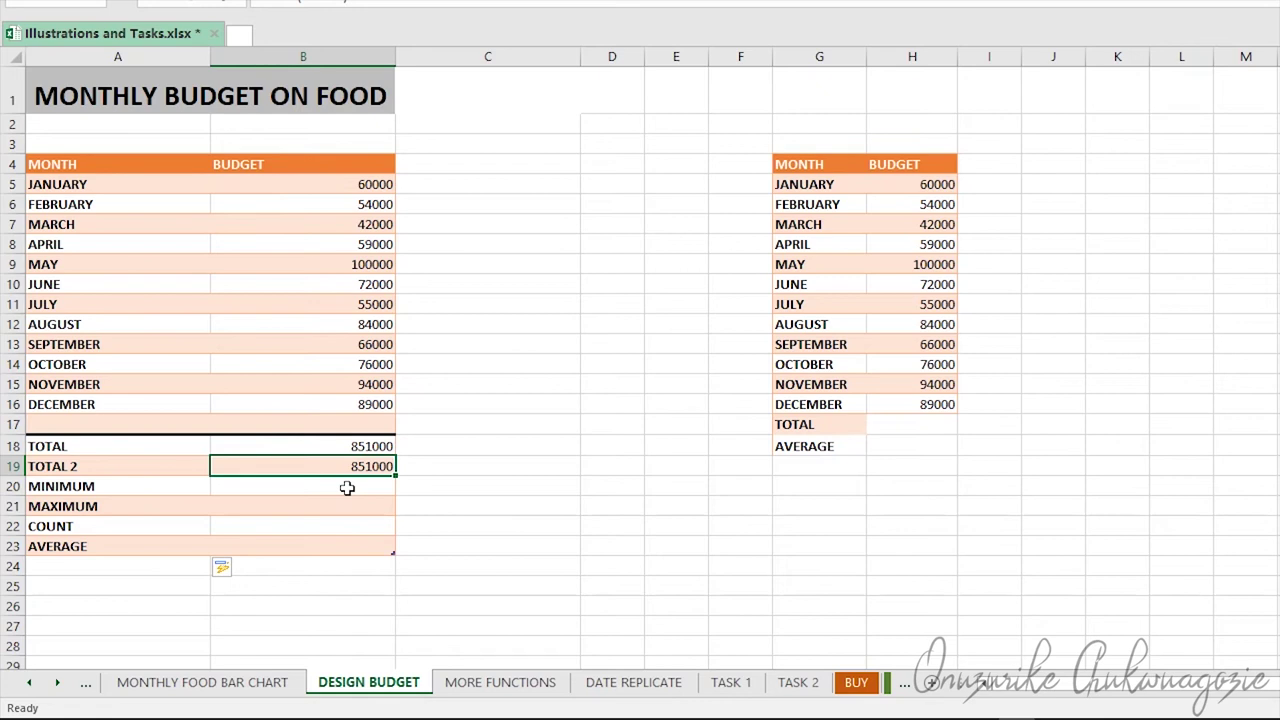
- Enter =MIN(B5:B16) in B20 so MINIMUM shows 42000
{"action": "left_click", "coordinate": [347, 487]}
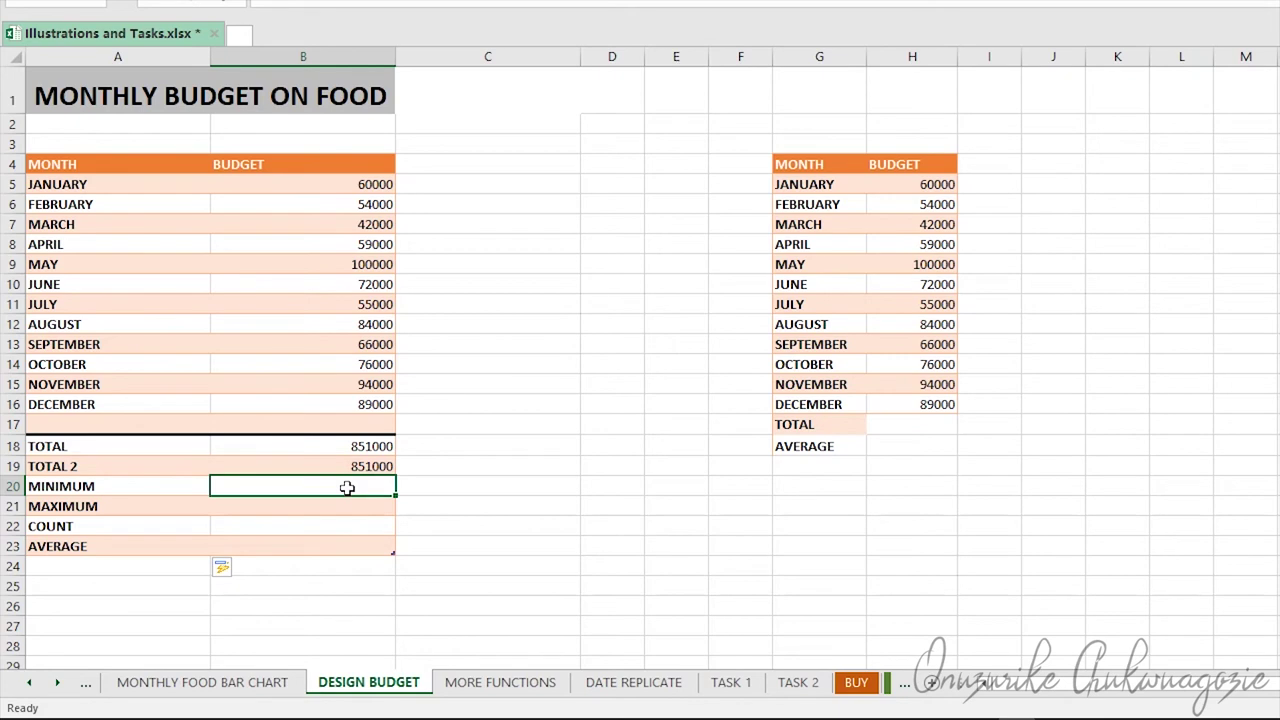
{"action": "type", "text": "=MIN"}
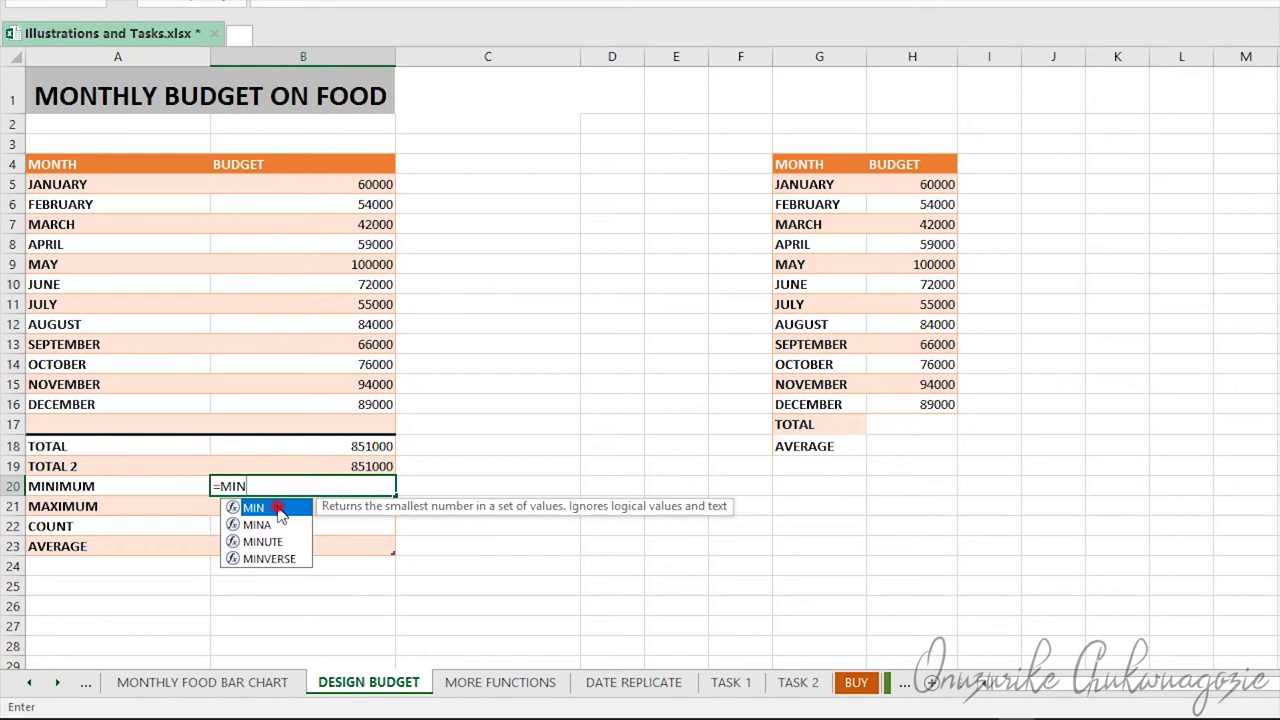
{"action": "double_click", "coordinate": [282, 514]}
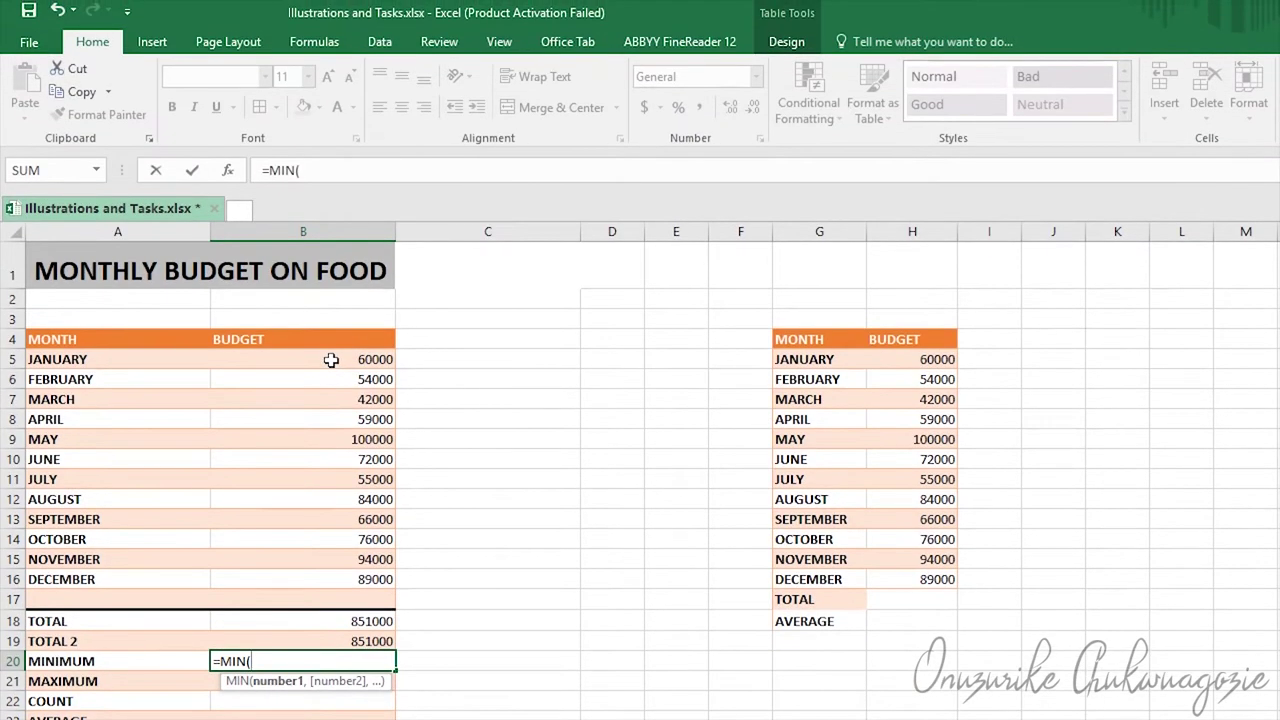
{"action": "left_click_drag", "start_coordinate": [331, 359], "coordinate": [330, 579]}
{"action": "left_click_drag", "start_coordinate": [330, 404], "coordinate": [330, 404]}
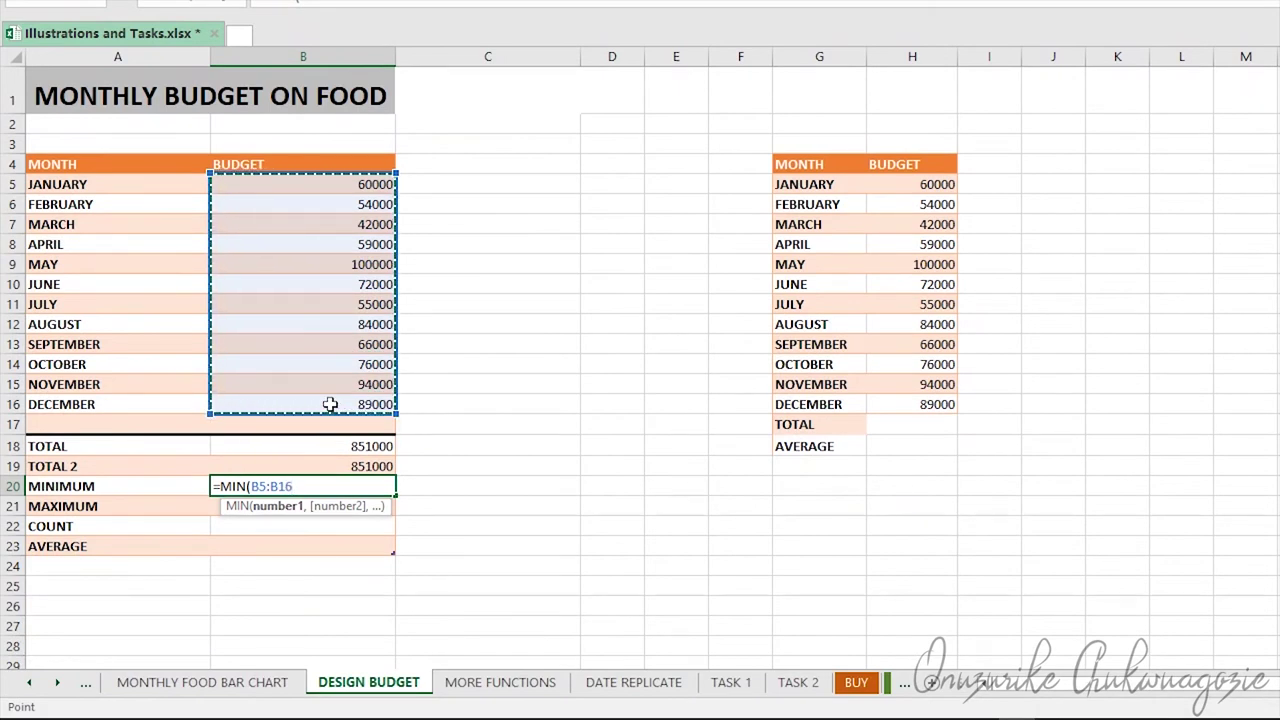
{"action": "type", "text": ")"}
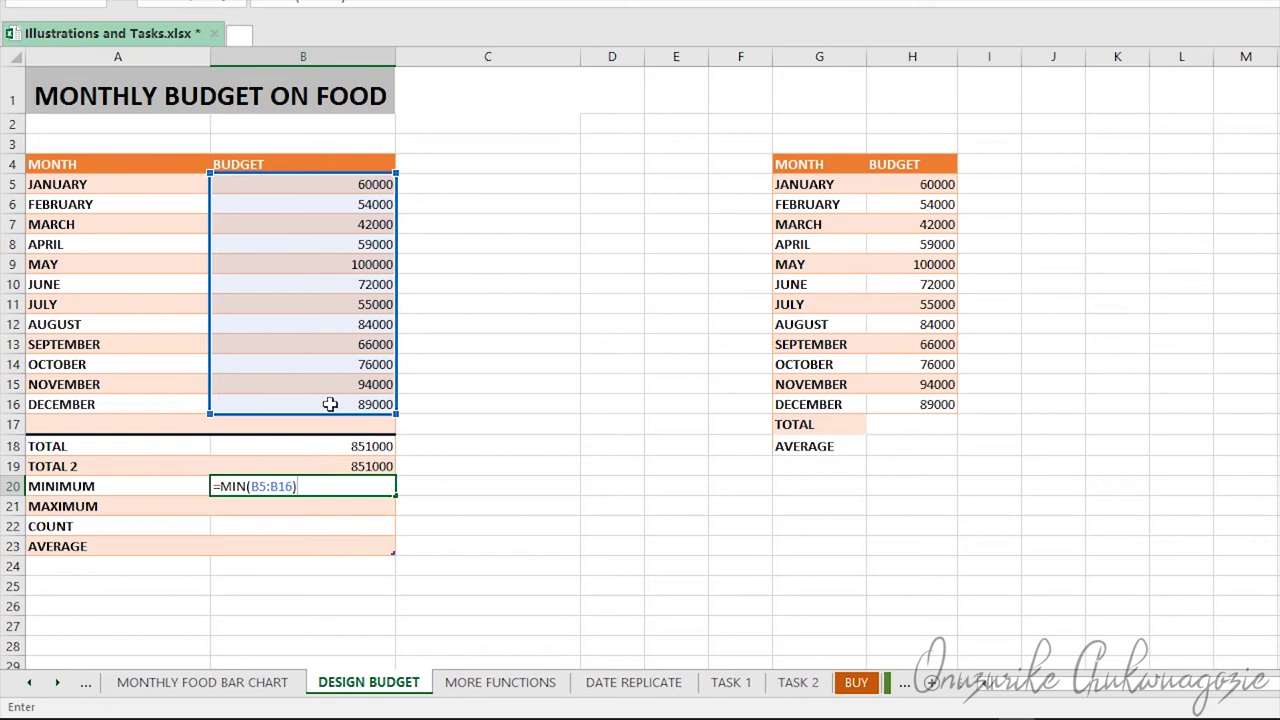
{"action": "key", "text": "Return"}
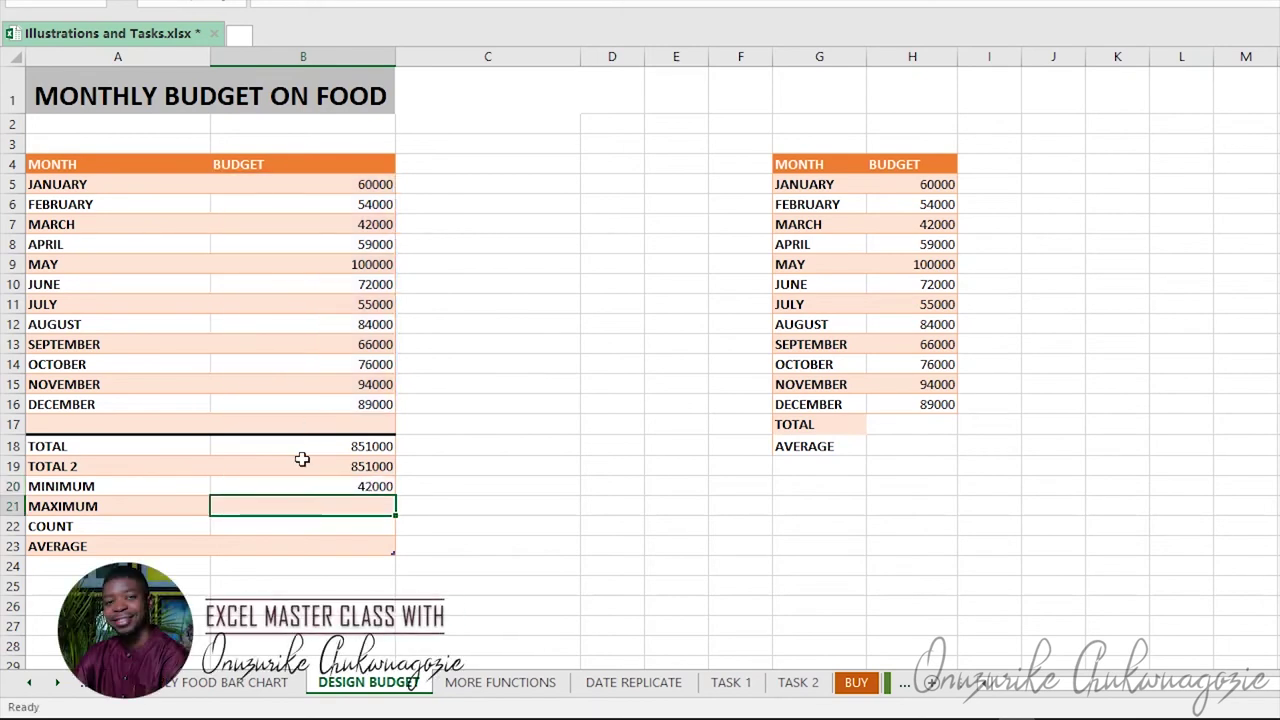
- Enter =MAX(B5:B16) in B21 so MAXIMUM shows 100000
{"action": "type", "text": "=MAX"}
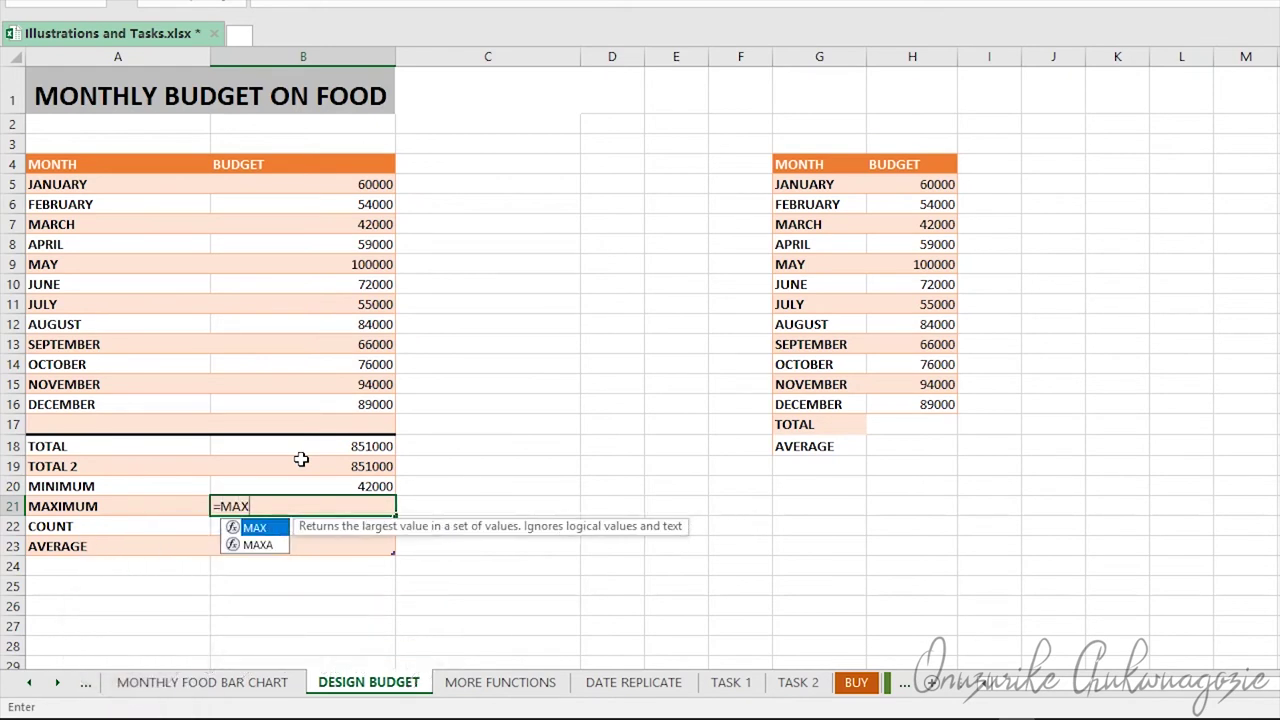
{"action": "double_click", "coordinate": [256, 528]}
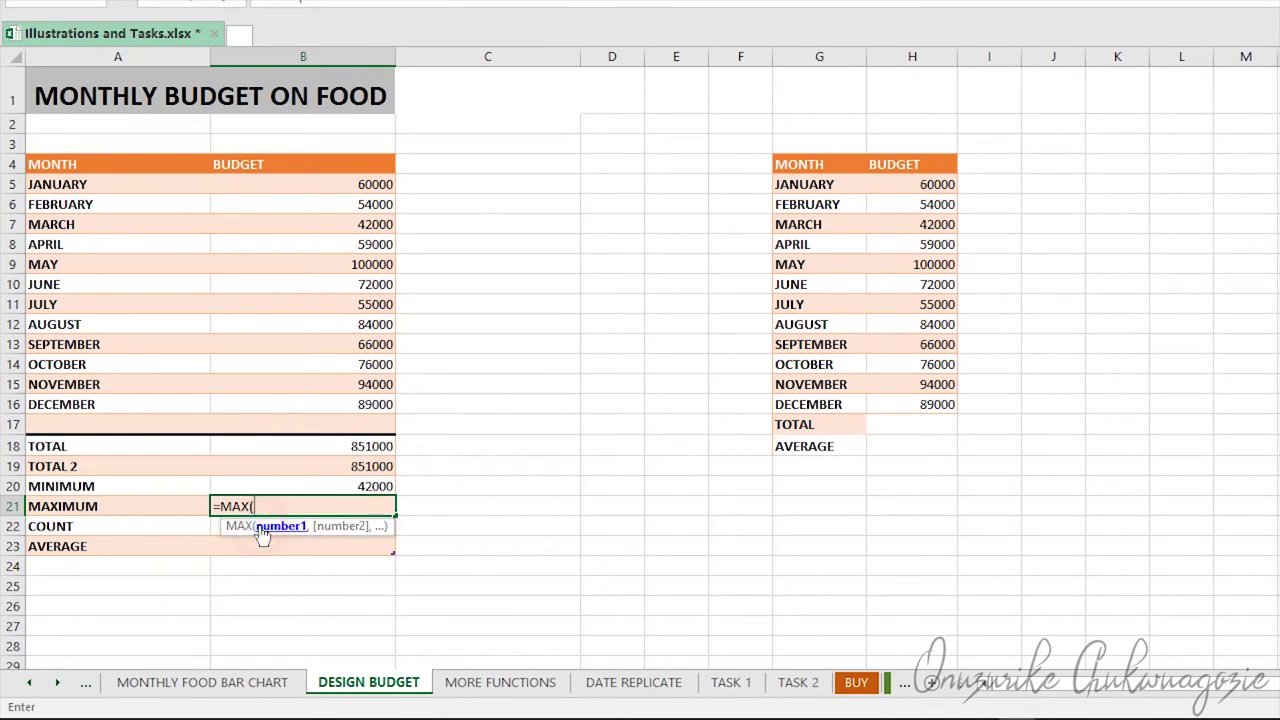
{"action": "left_click_drag", "start_coordinate": [335, 184], "coordinate": [314, 405]}
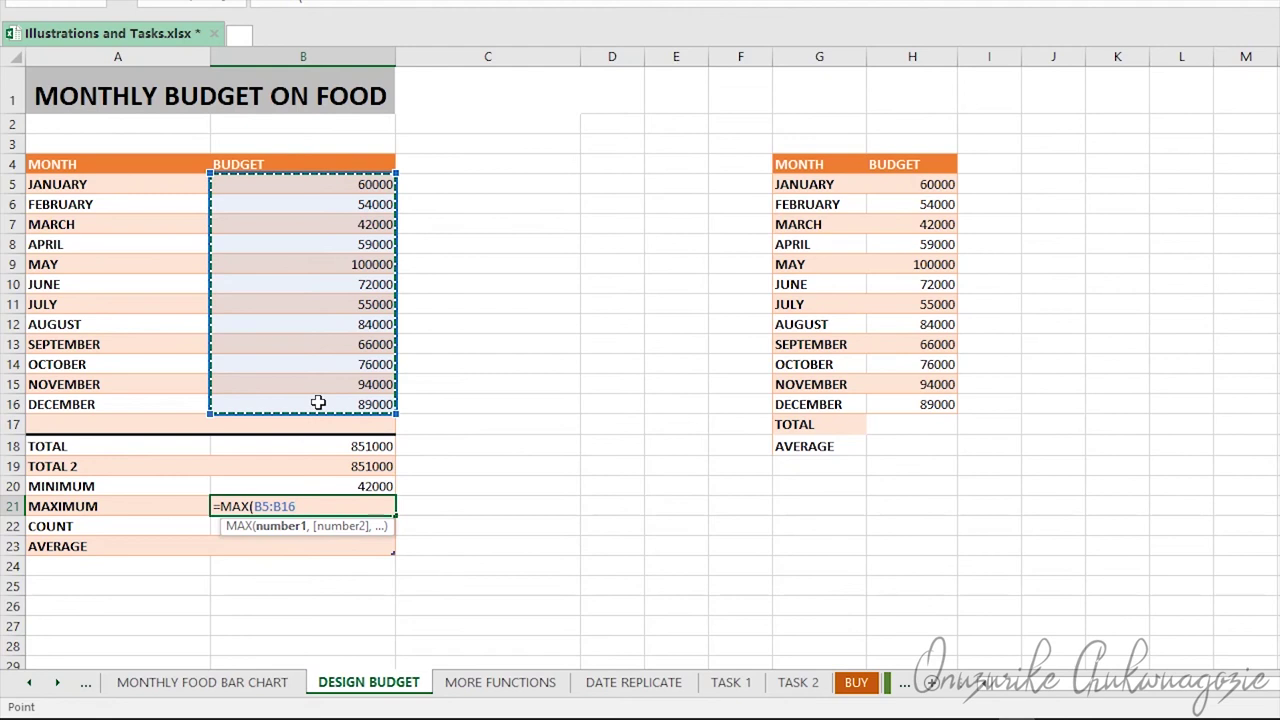
{"action": "key", "text": "Return"}
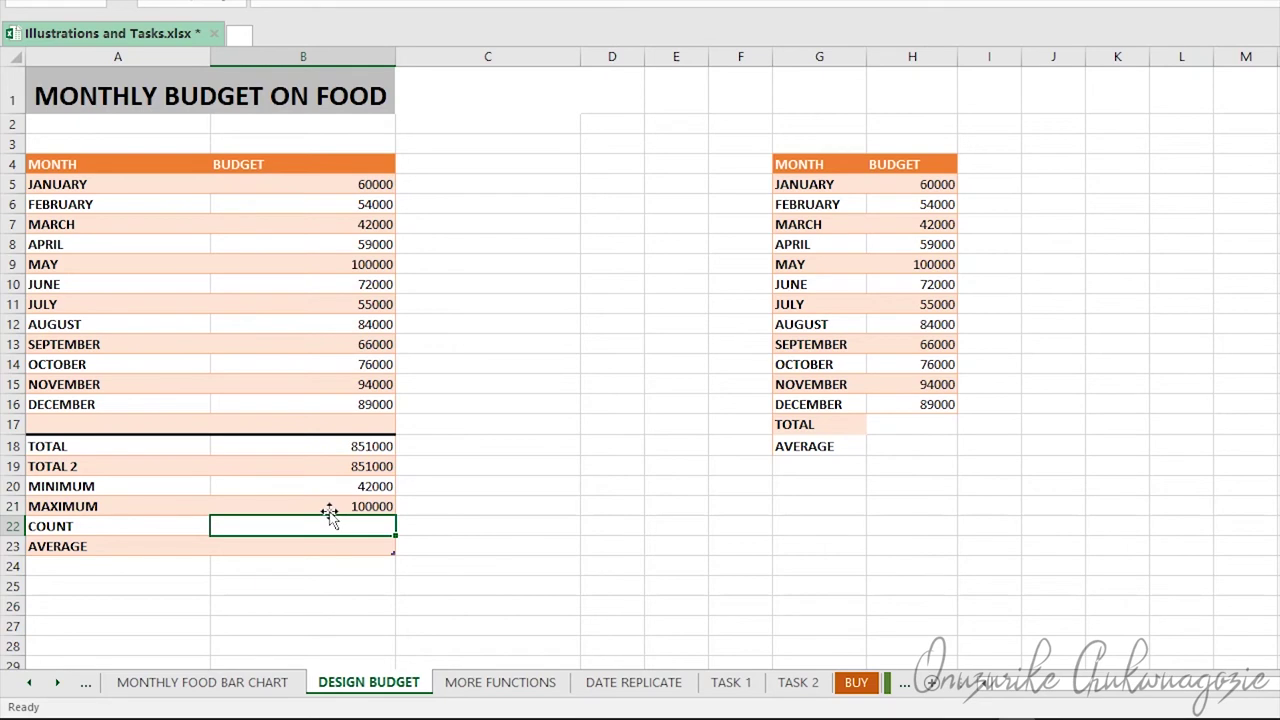
- Enter =COUNT(B5:B16) in B22, counting 12 monthly budgets
{"action": "type", "text": "="}
{"action": "type", "text": "cou"}
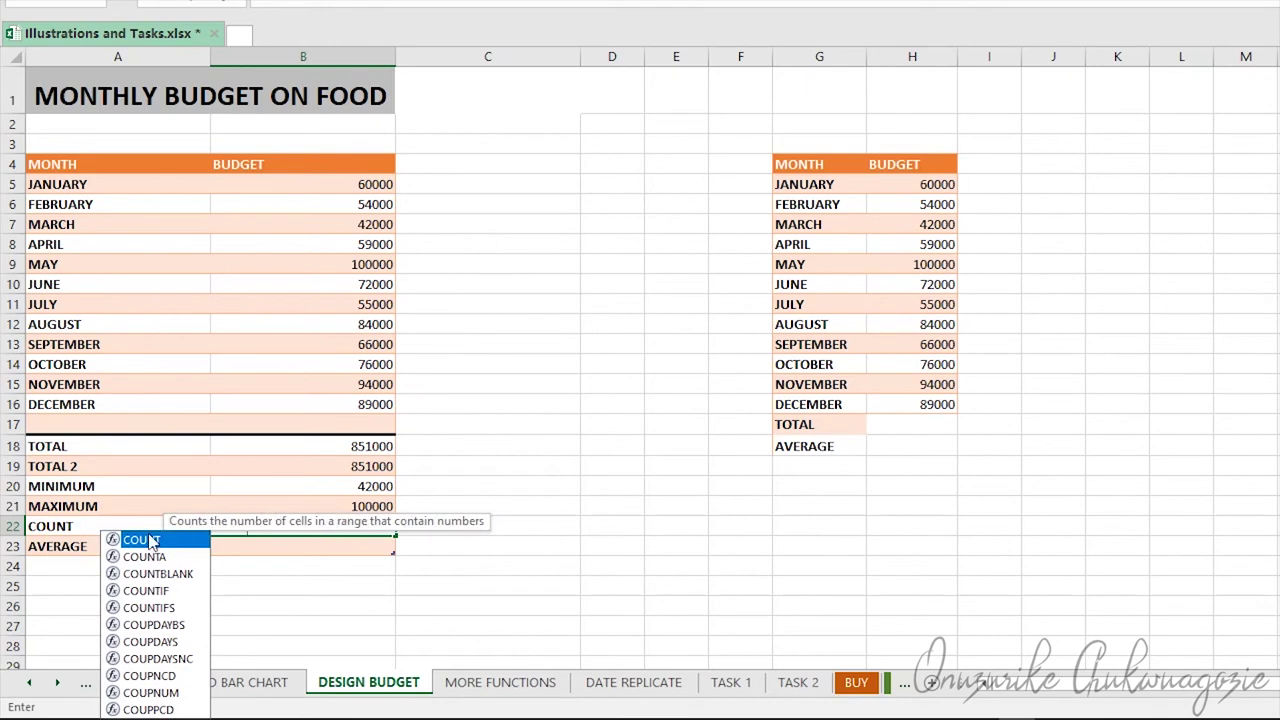
{"action": "double_click", "coordinate": [150, 541]}
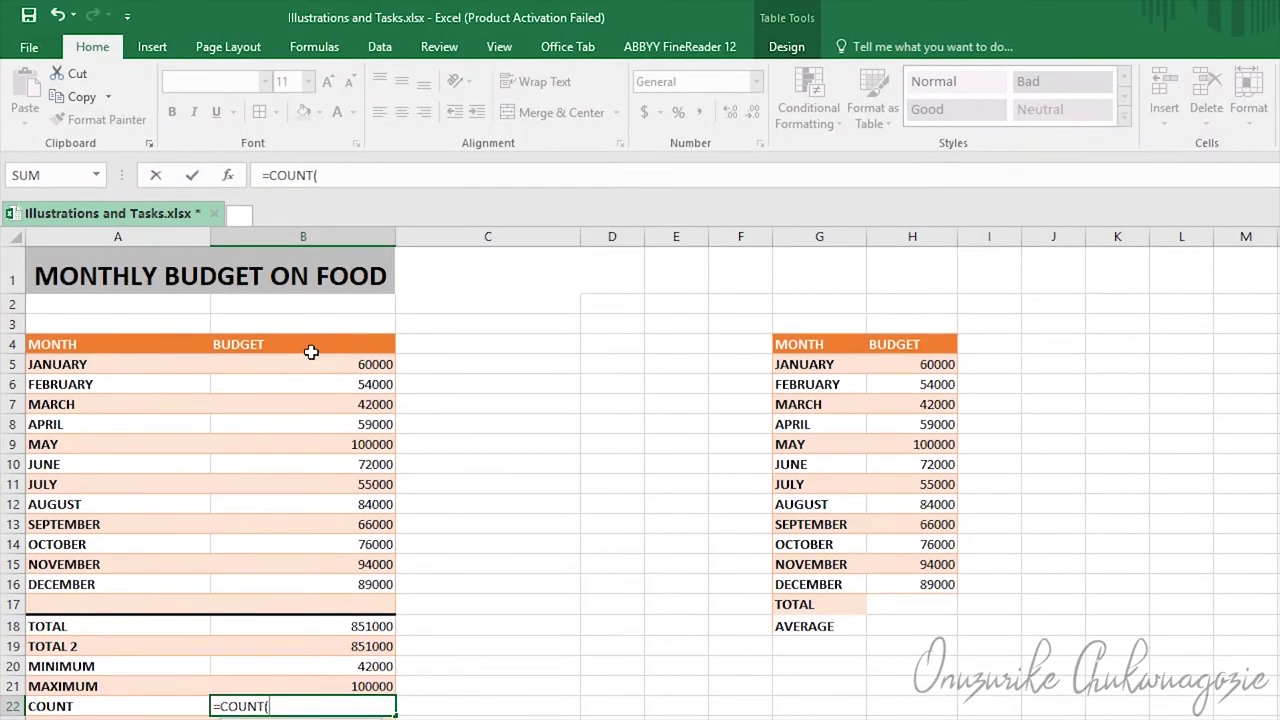
{"action": "left_click_drag", "start_coordinate": [312, 360], "coordinate": [311, 574]}
{"action": "left_click_drag", "start_coordinate": [311, 394], "coordinate": [311, 402]}
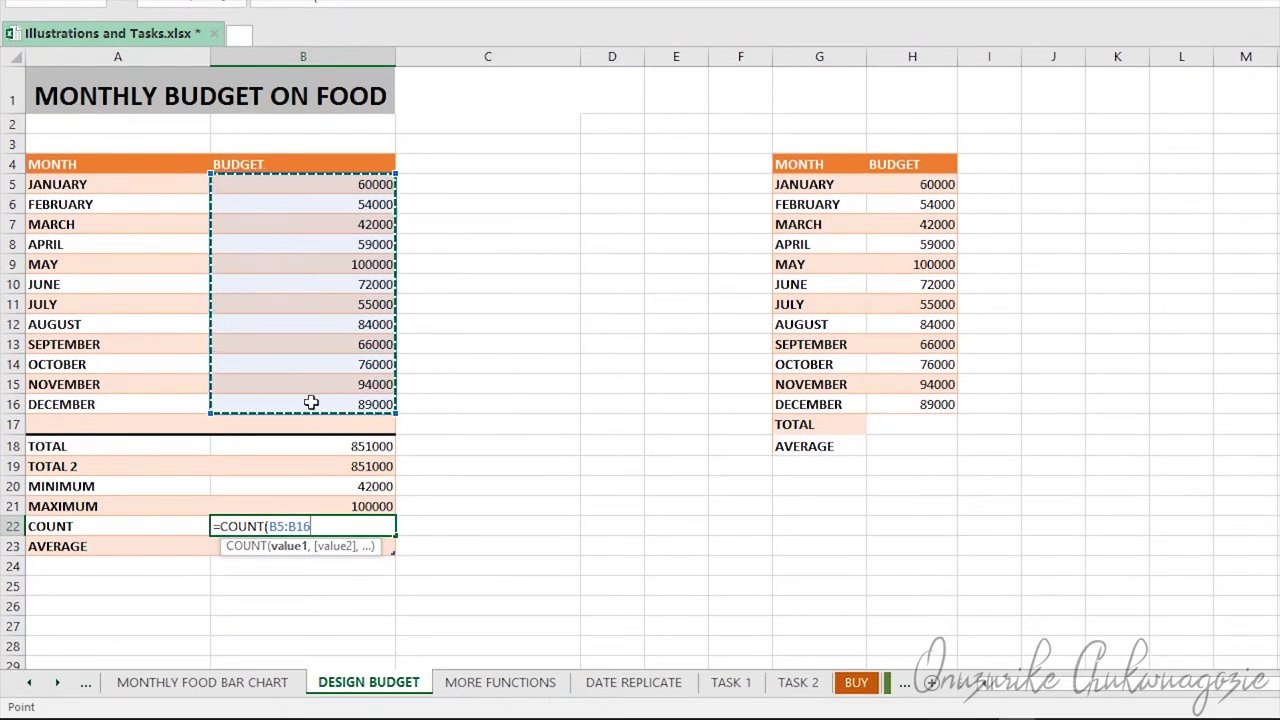
{"action": "key", "text": "Return"}
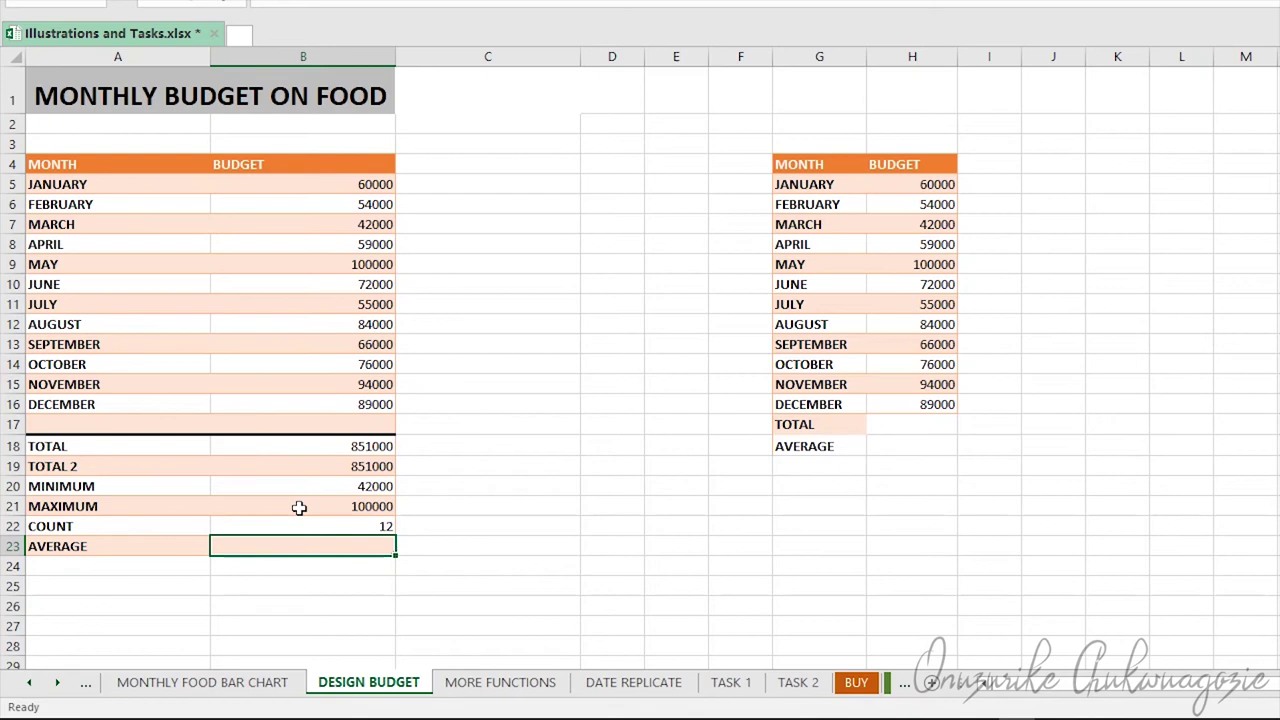
- Enter =AVERAGE(B5:B16) in B23, giving 70916.66667
{"action": "type", "text": "=M"}
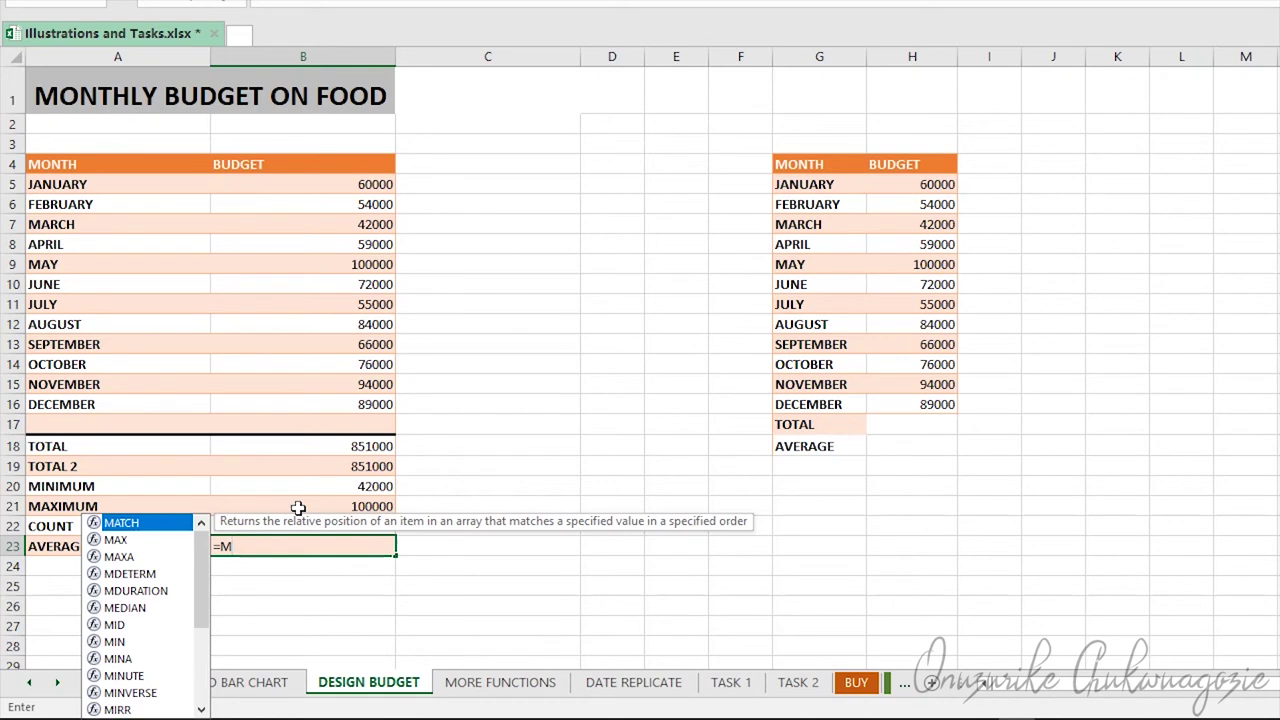
{"action": "key", "text": "BackSpace"}
{"action": "type", "text": "AVE"}
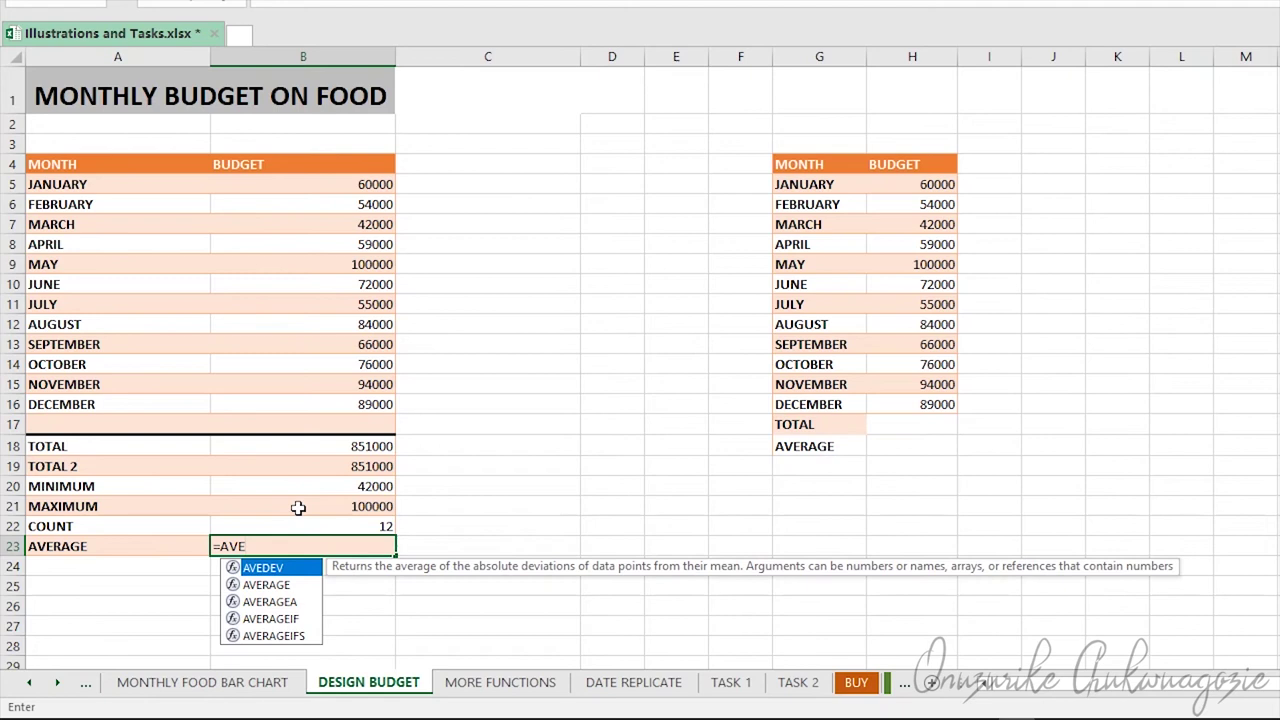
{"action": "double_click", "coordinate": [263, 585]}
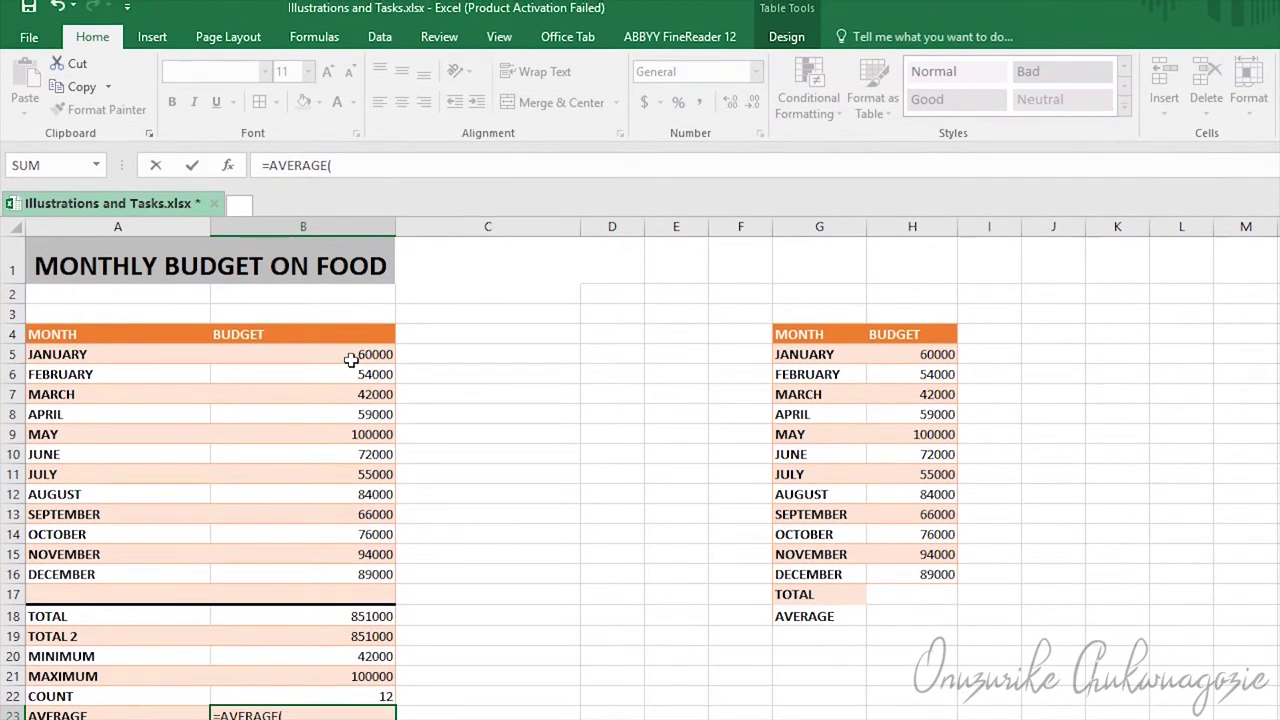
{"action": "left_click_drag", "start_coordinate": [355, 184], "coordinate": [355, 204]}
{"action": "left_click_drag", "start_coordinate": [355, 361], "coordinate": [355, 523]}
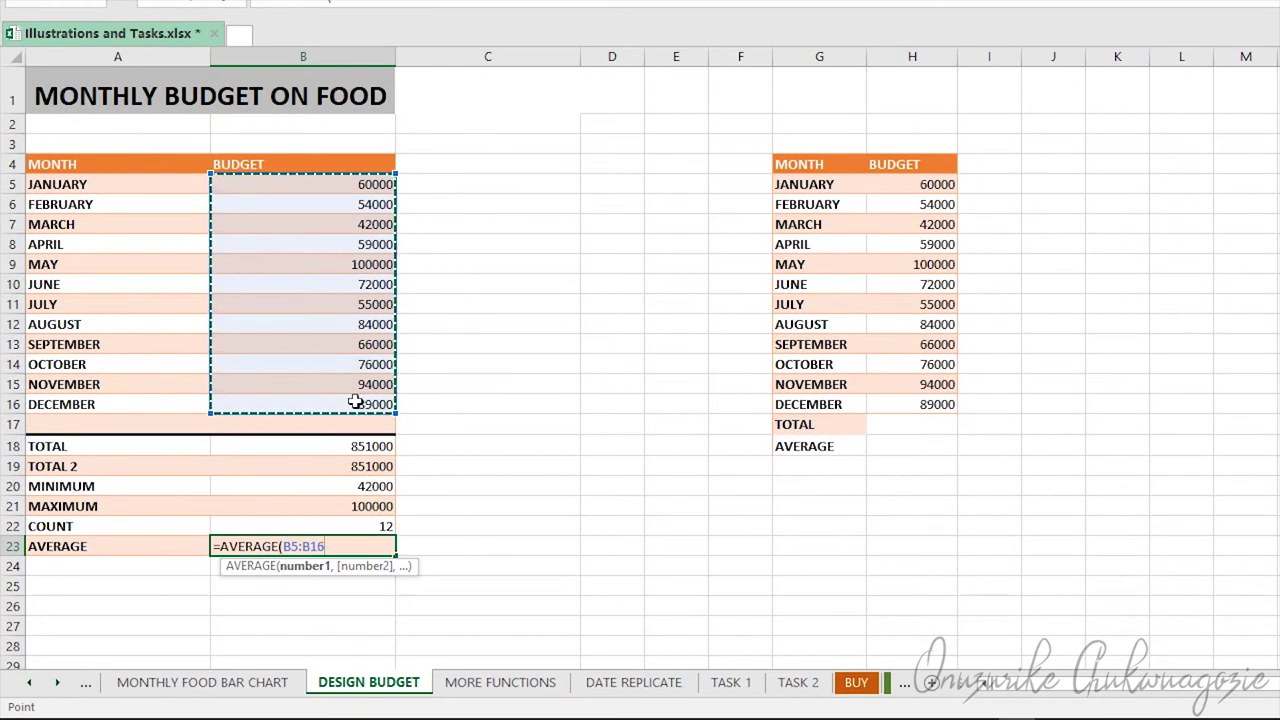
{"action": "key", "text": "Return"}
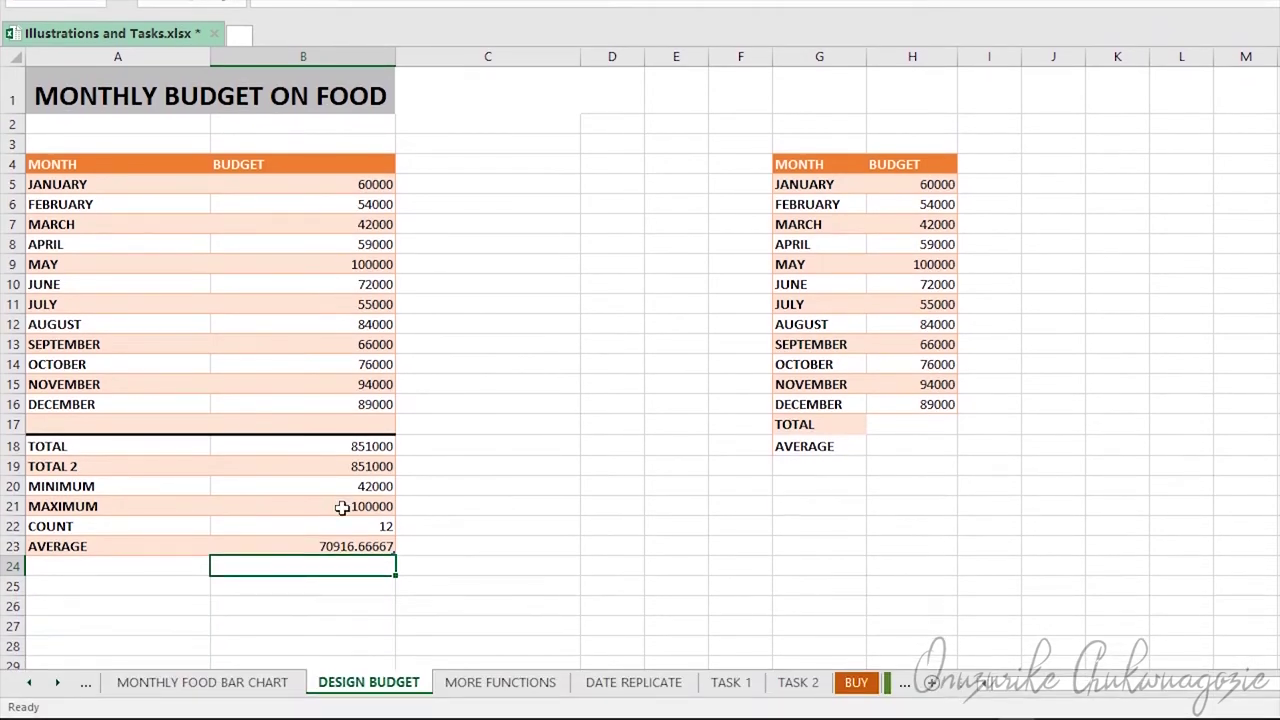
- Clear April's budget in B8 to see its effect on the COUNT result
{"action": "left_click", "coordinate": [343, 524]}
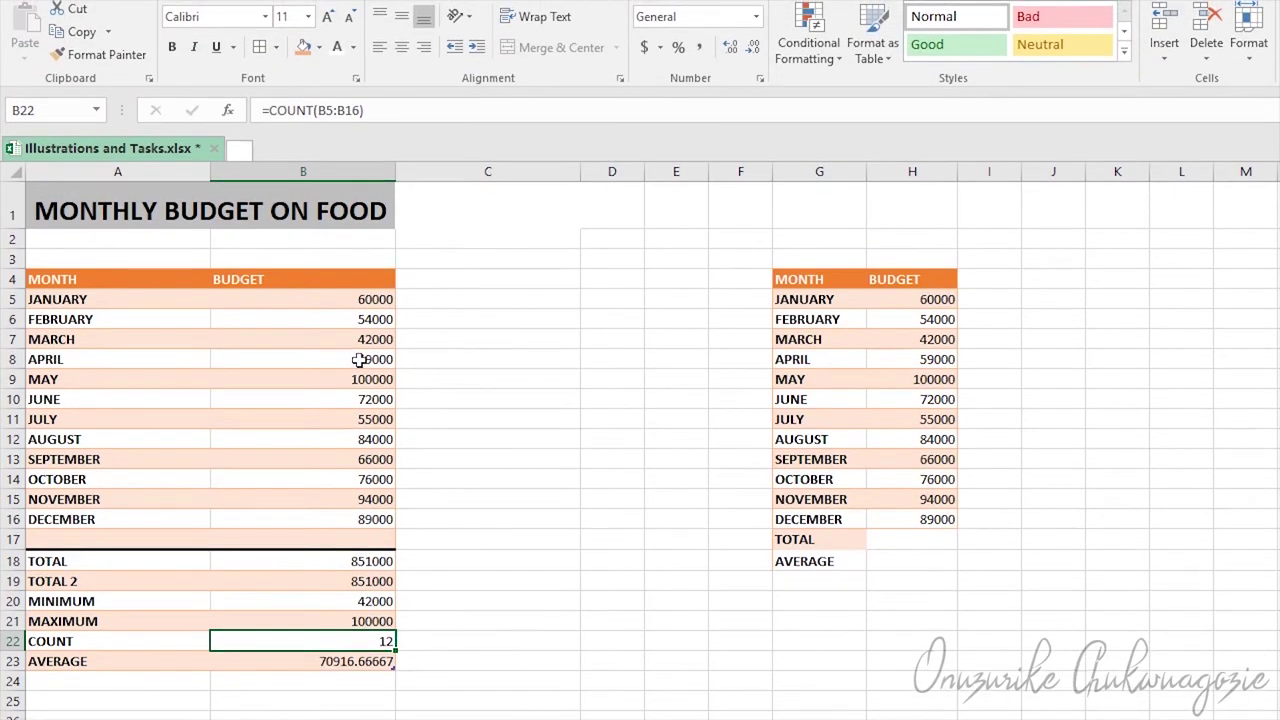
{"action": "left_click", "coordinate": [358, 359]}
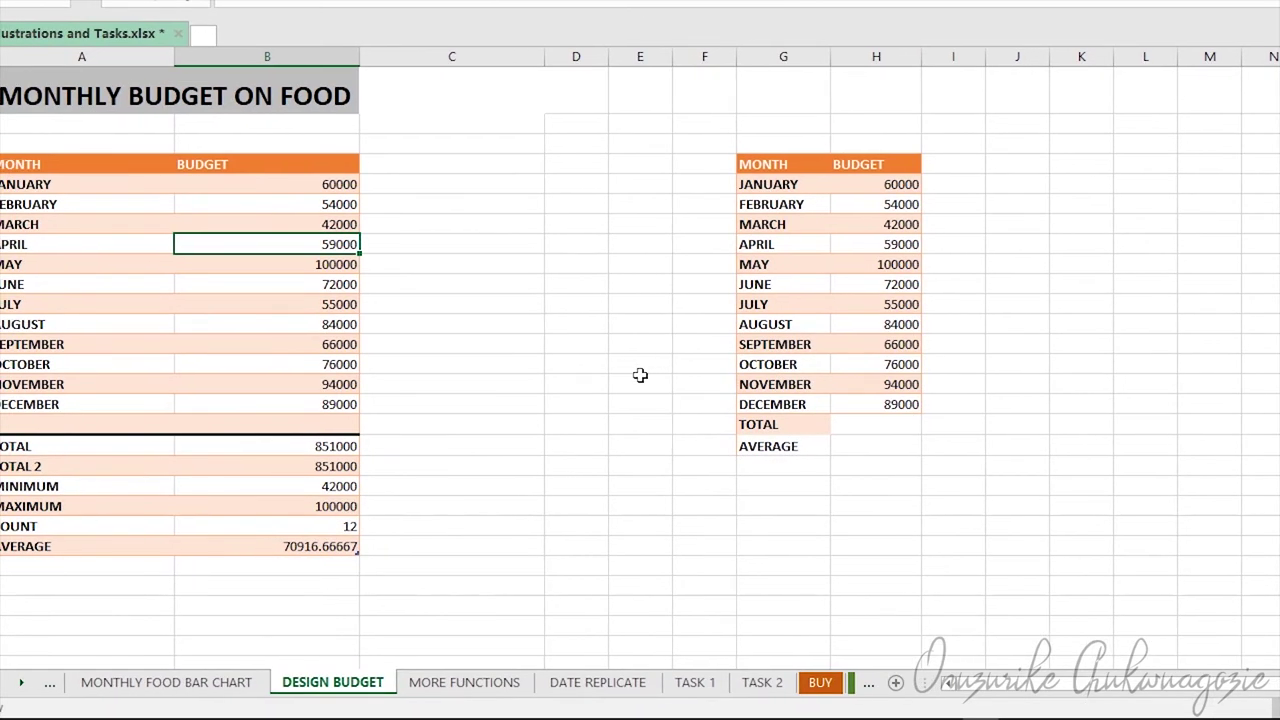
{"action": "key", "text": "Delete"}
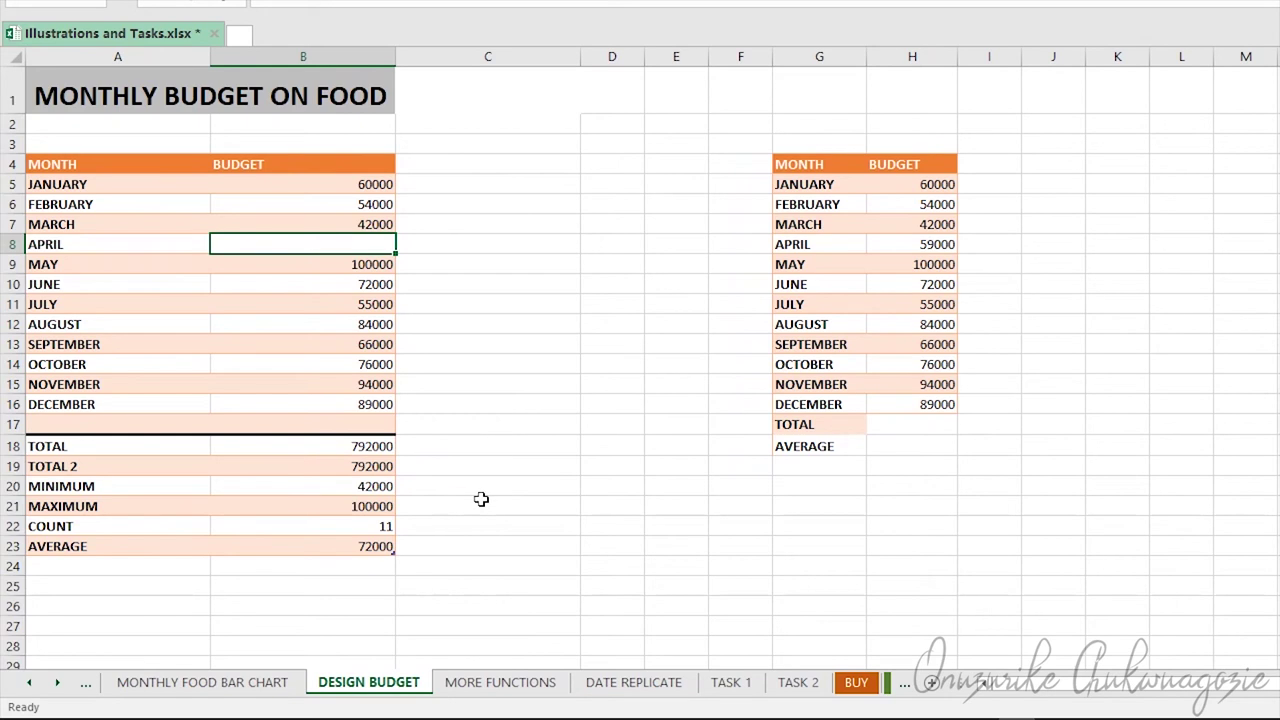
{"action": "key", "text": "Down"}
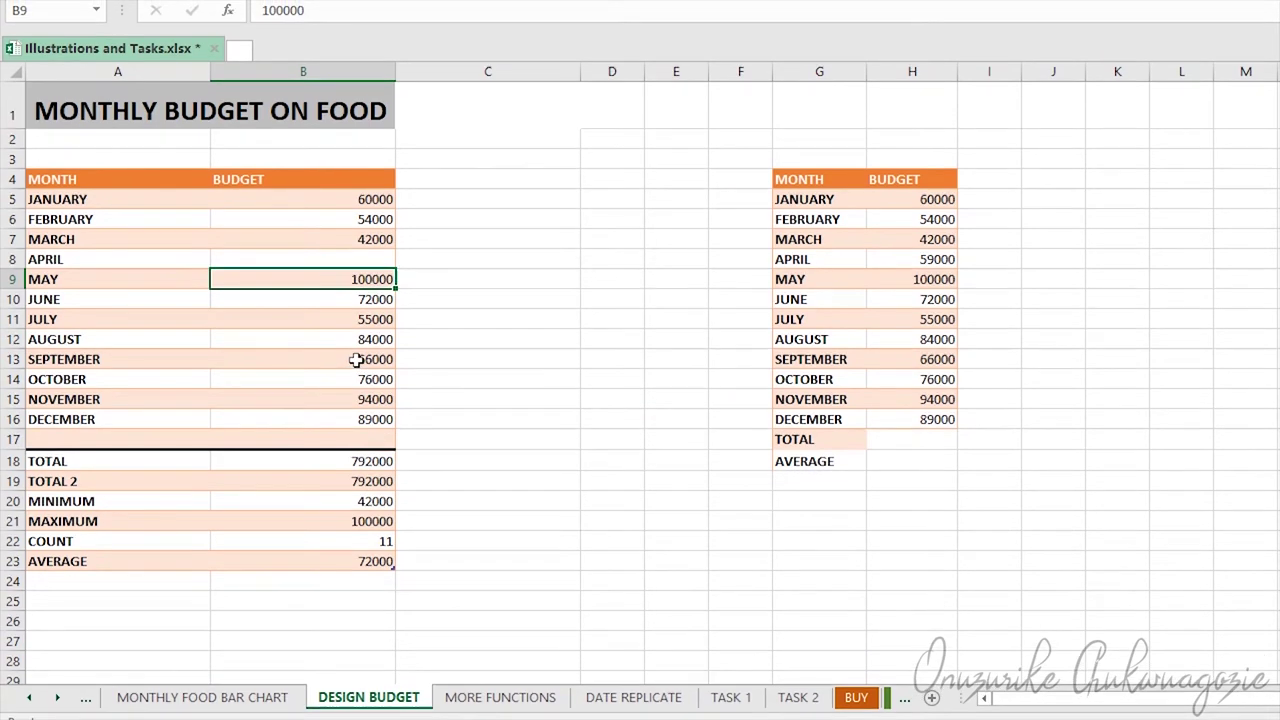
- Clear September's budget in B13, then undo both deletions to restore the values
{"action": "left_click", "coordinate": [355, 352]}
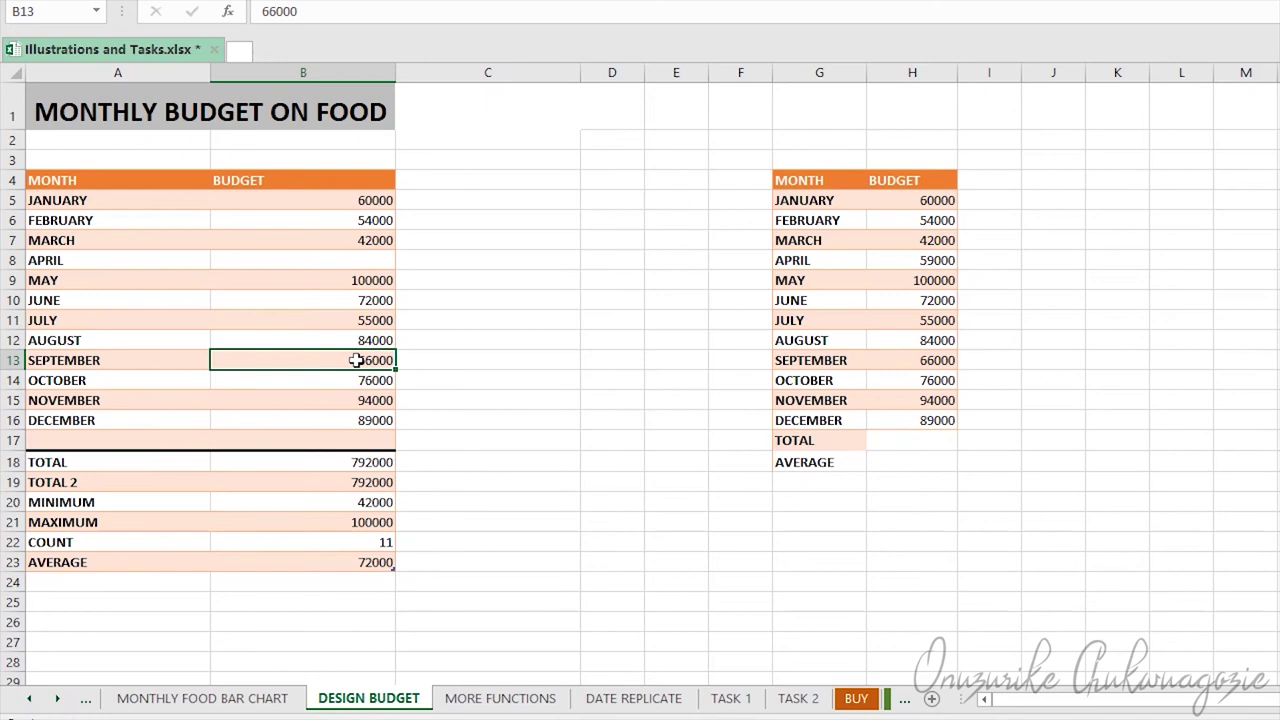
{"action": "key", "text": "Delete"}
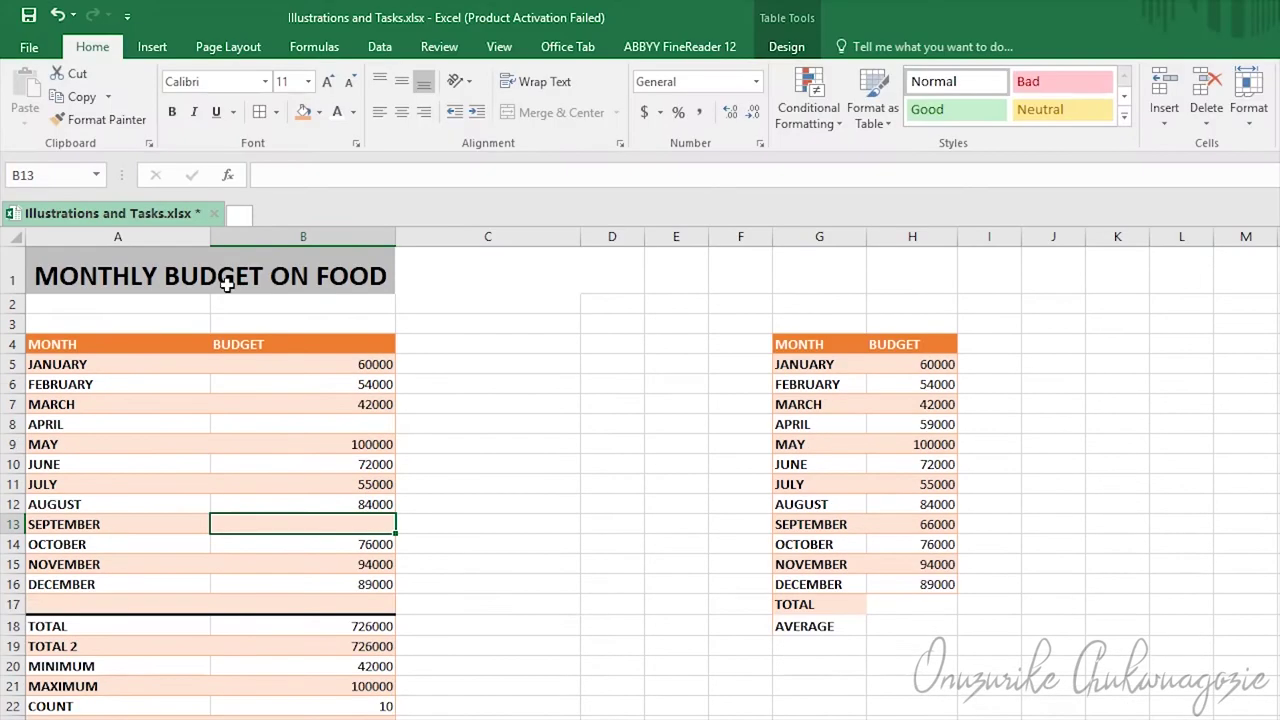
{"action": "left_click", "coordinate": [57, 16]}
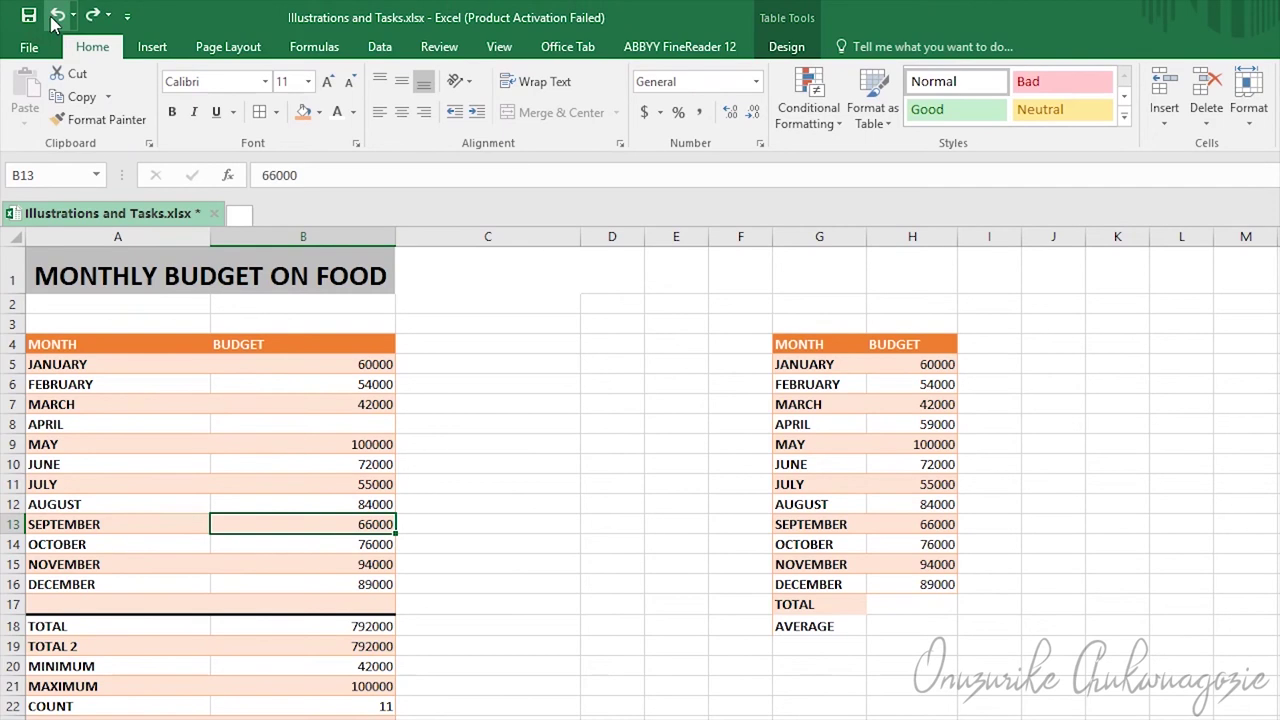
{"action": "left_click", "coordinate": [57, 16]}
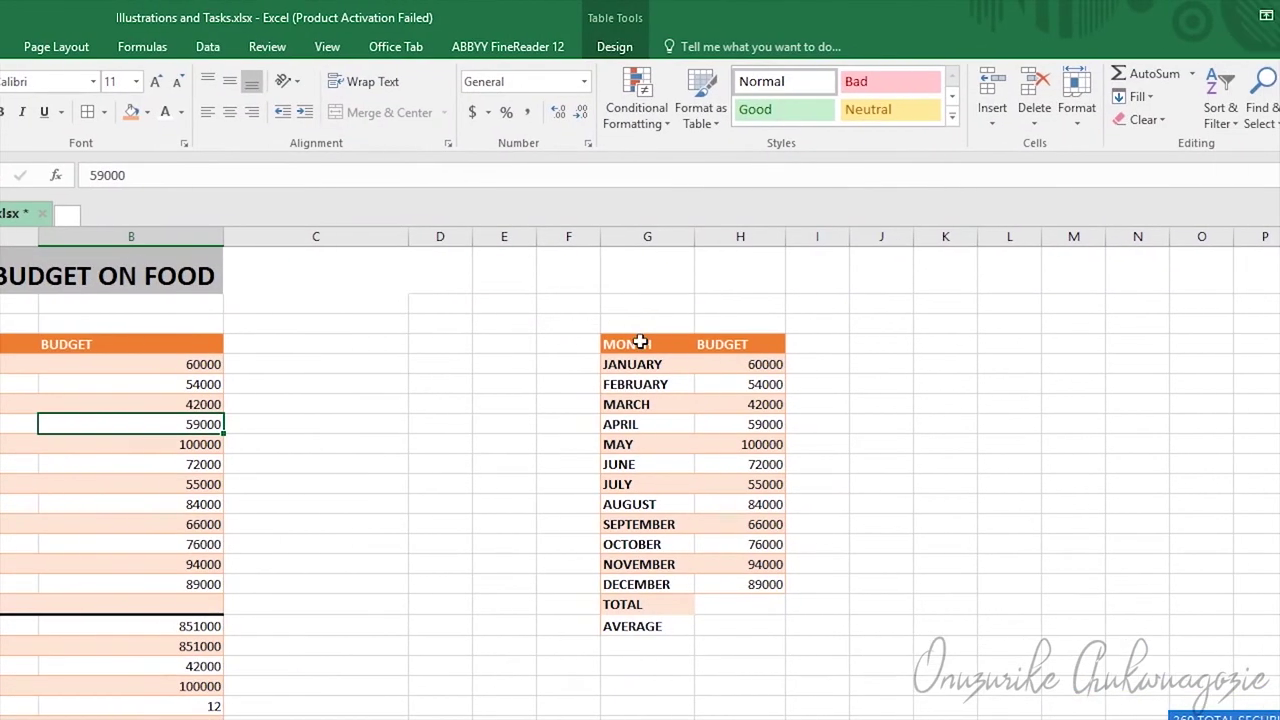
- AutoSum the right-hand table's monthly budgets into H17, totalling 851000
{"action": "left_click_drag", "start_coordinate": [640, 344], "coordinate": [760, 566]}
{"action": "left_click_drag", "start_coordinate": [641, 397], "coordinate": [640, 426]}
{"action": "left_click", "coordinate": [640, 427]}
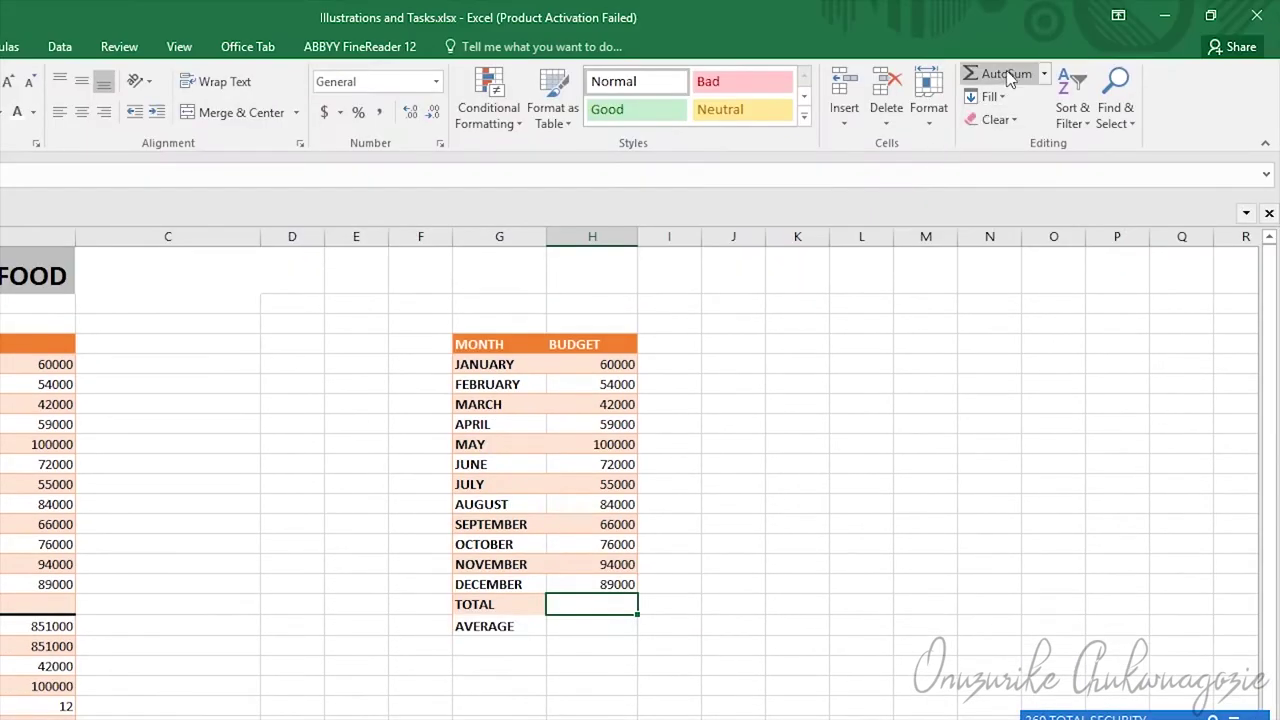
{"action": "left_click", "coordinate": [1008, 80]}
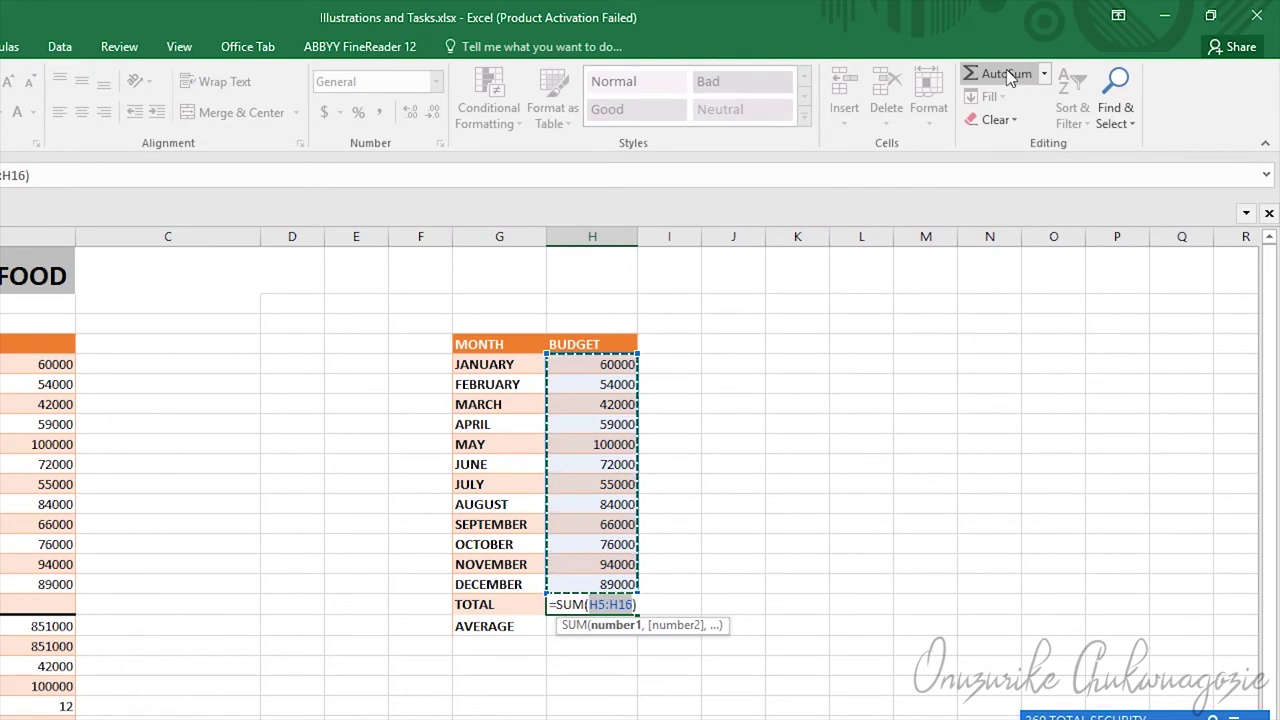
{"action": "key", "text": "Return"}
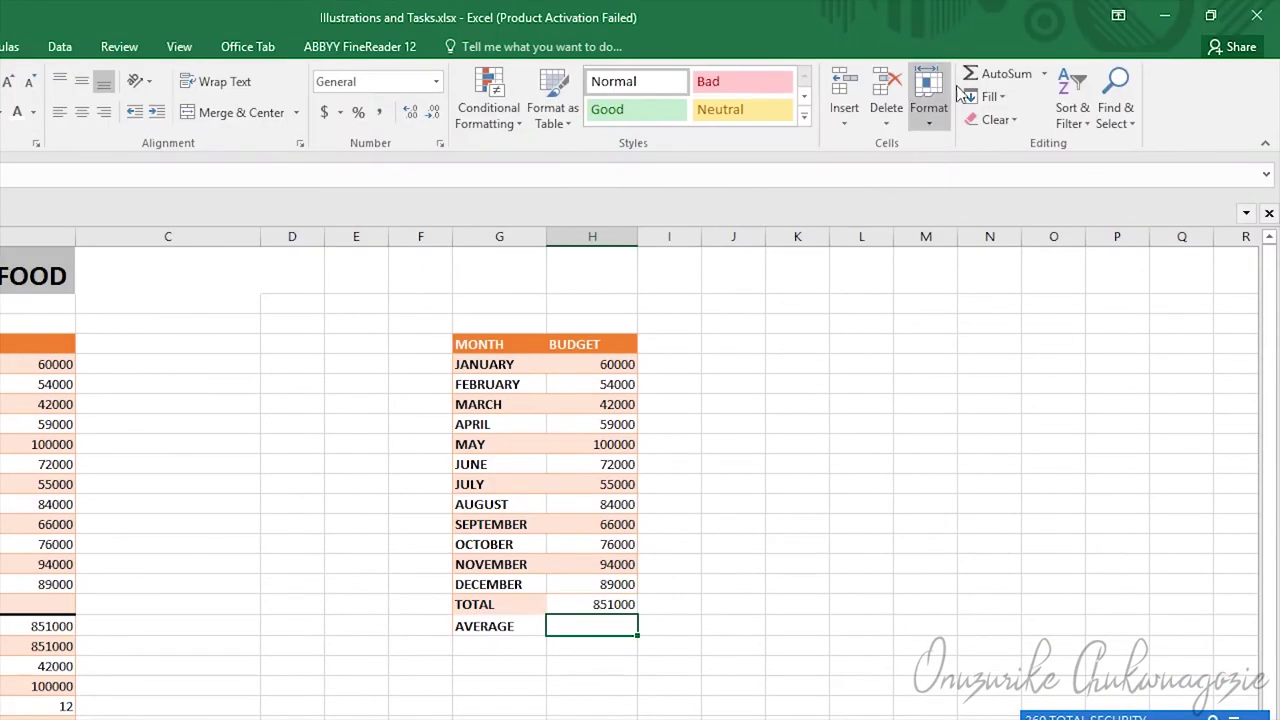
- Insert an AutoSum Average into the right-hand table's AVERAGE cell
{"action": "left_click", "coordinate": [1045, 75]}
{"action": "left_click", "coordinate": [1014, 123]}
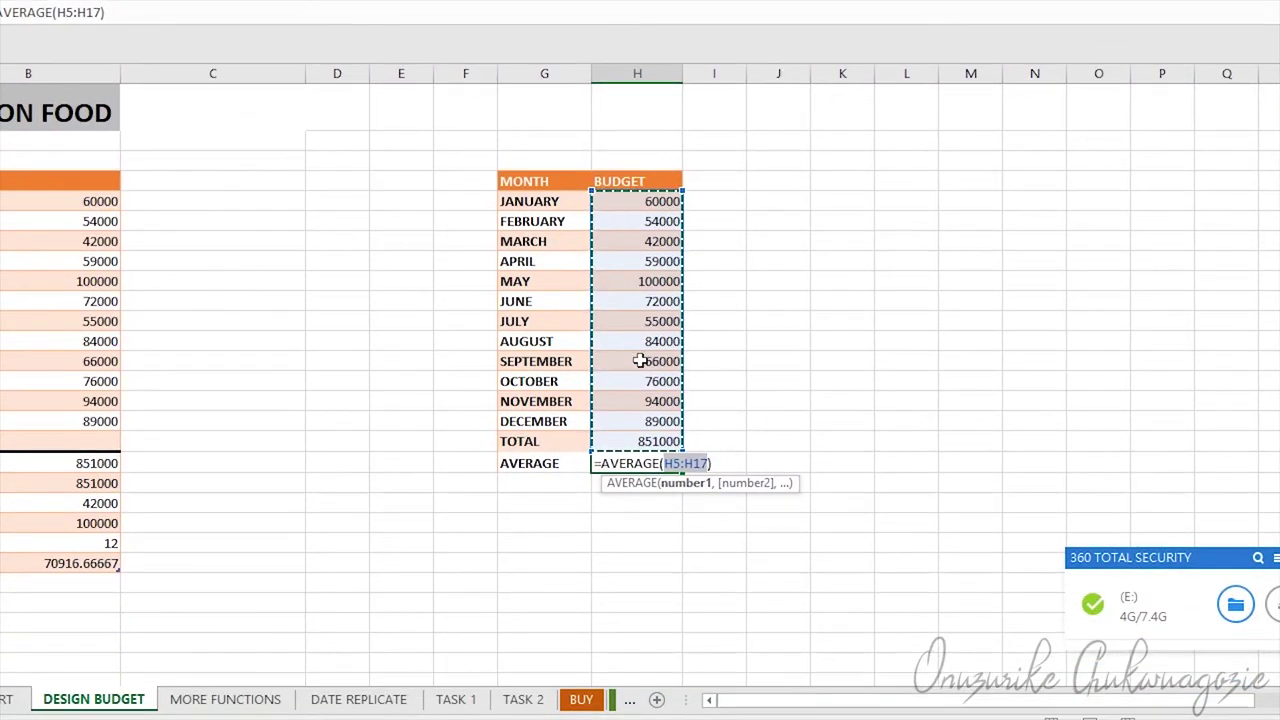
{"action": "key", "text": "Return"}
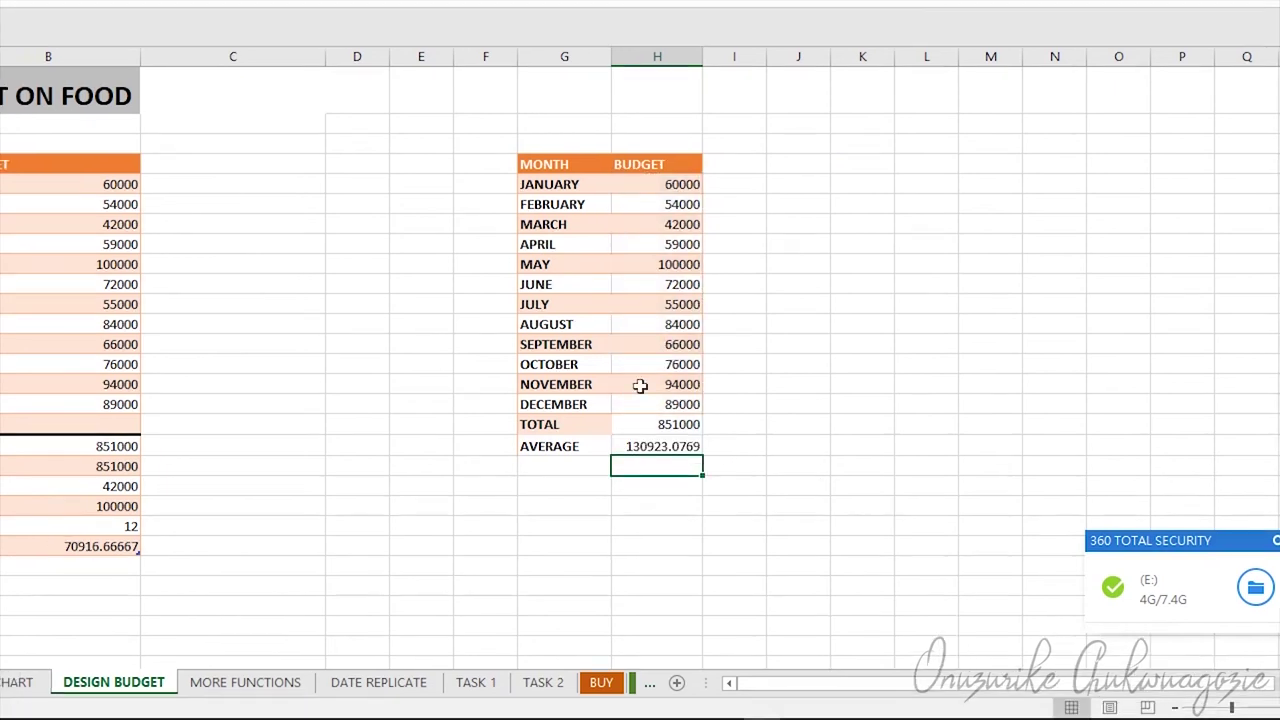
- Delete the right-hand AVERAGE result, leaving that cell empty
{"action": "left_click", "coordinate": [640, 444]}
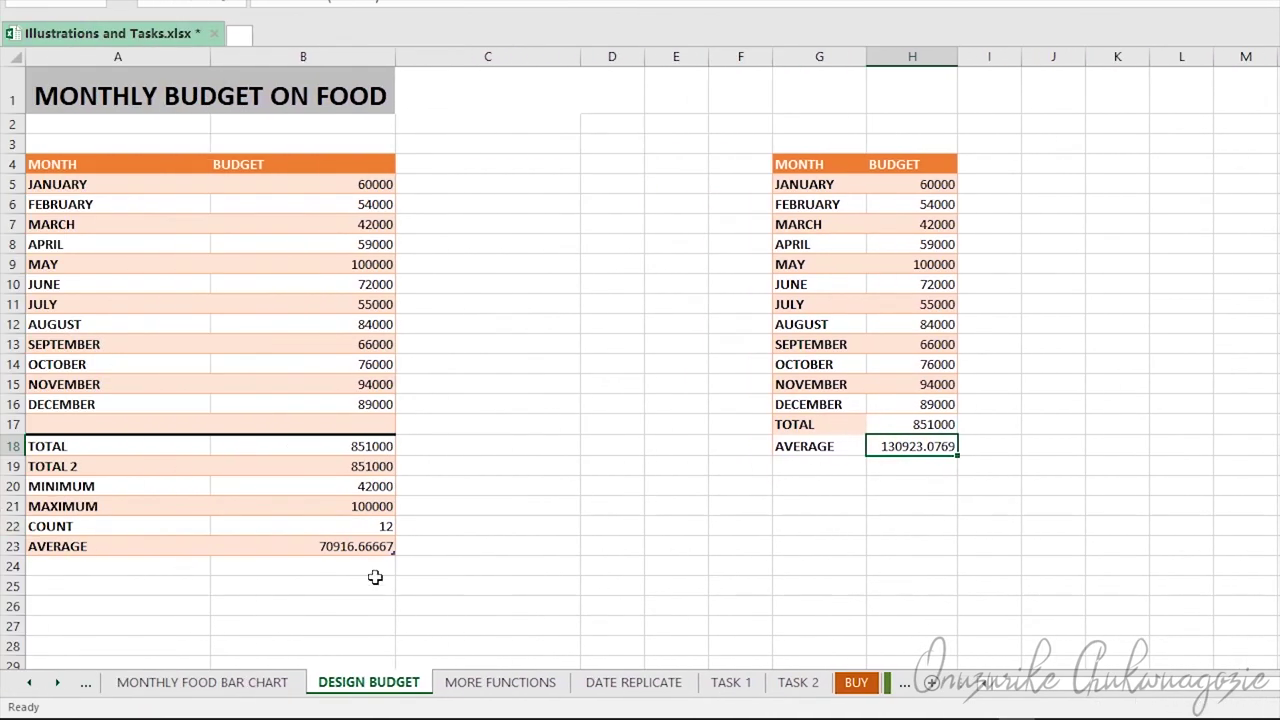
{"action": "left_click", "coordinate": [358, 550]}
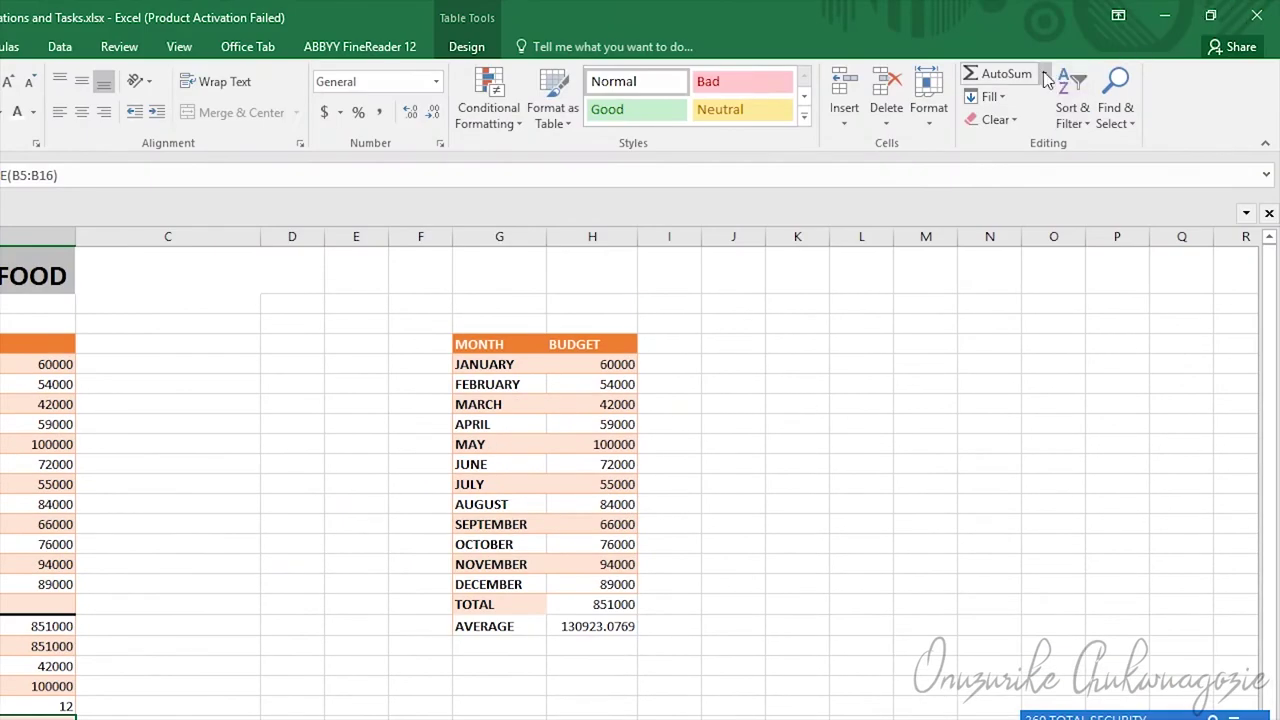
{"action": "left_click", "coordinate": [1045, 78]}
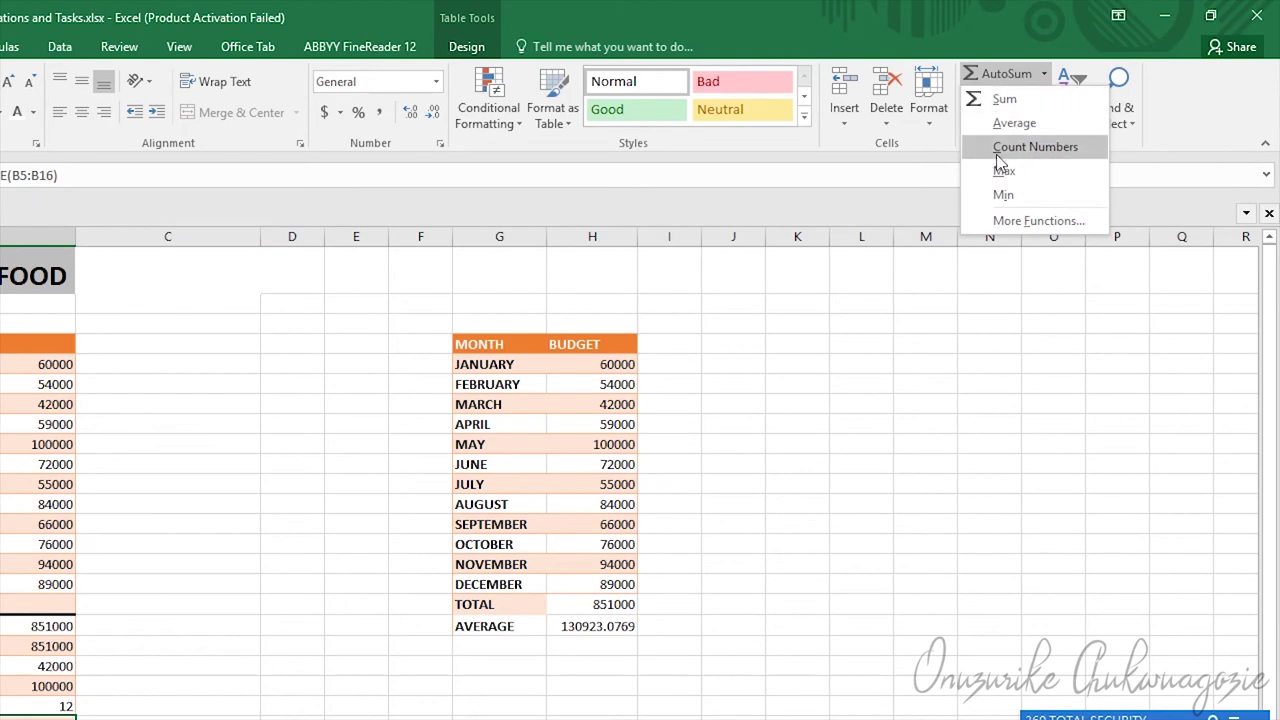
{"action": "left_click", "coordinate": [1170, 106]}
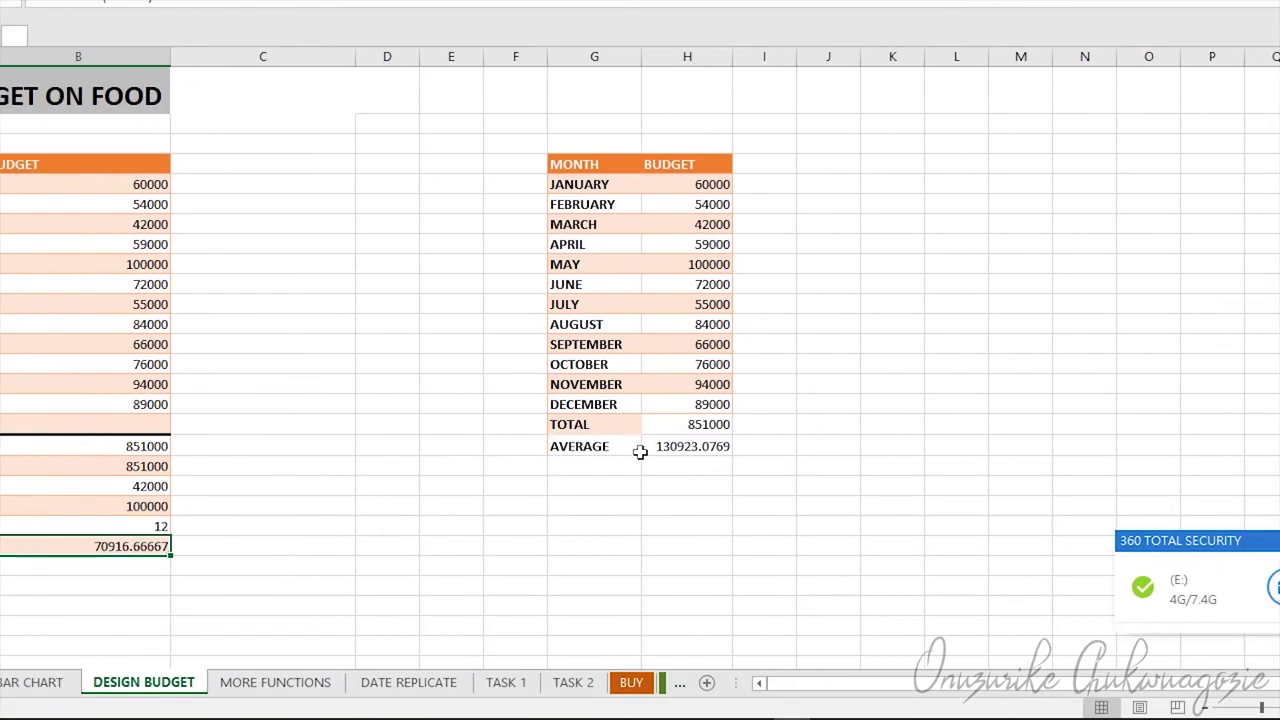
{"action": "left_click", "coordinate": [642, 452]}
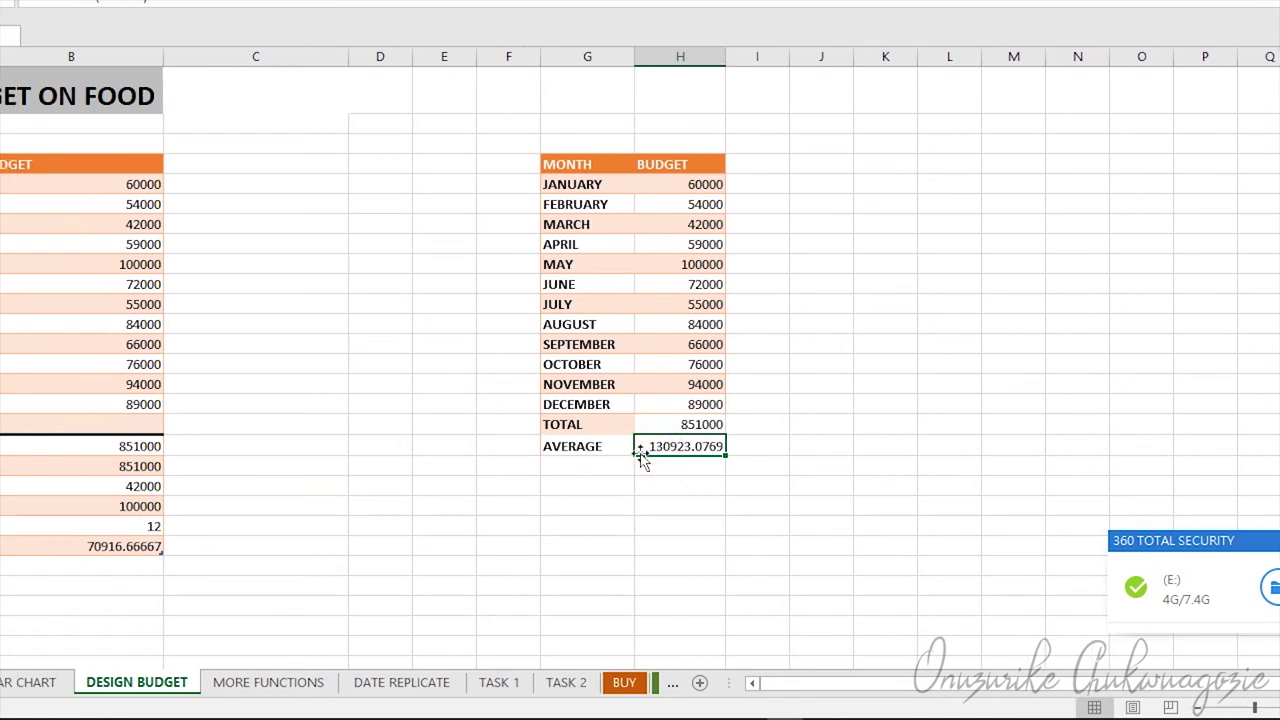
{"action": "key", "text": "Delete"}
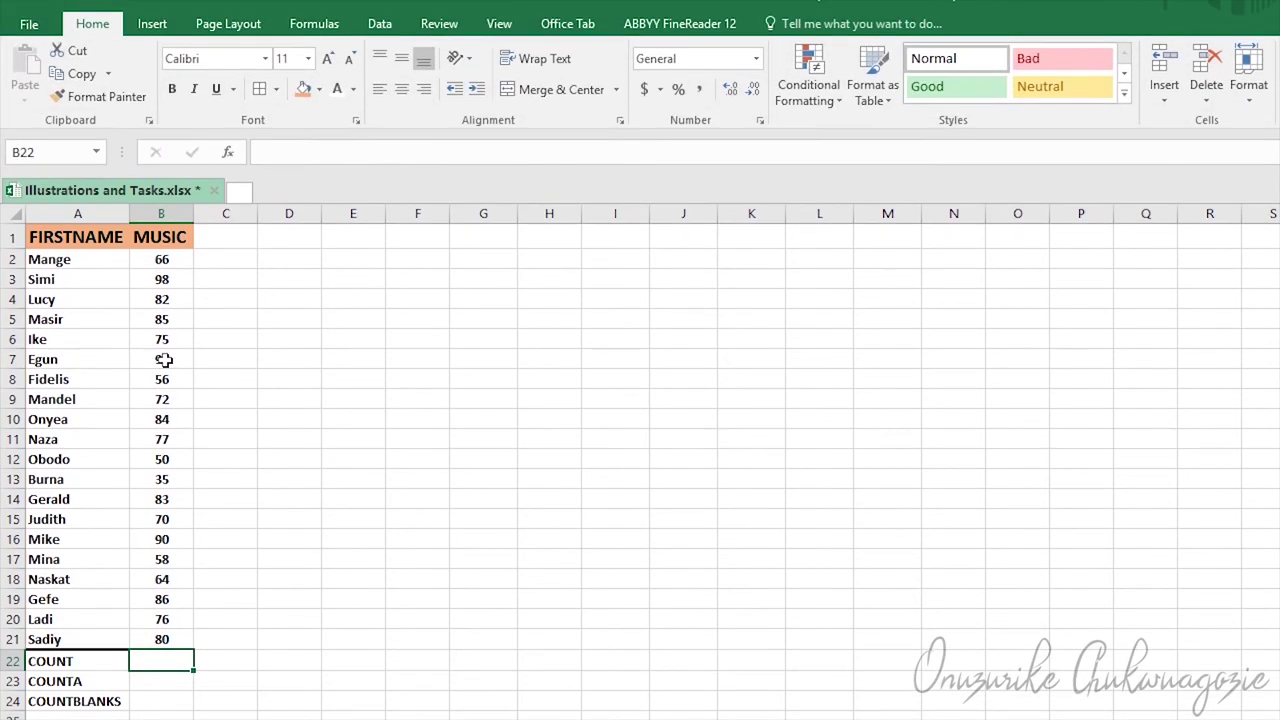
- Clear the music score in B7, replace 50 in B12 with A, and select B16
{"action": "left_click", "coordinate": [162, 359]}
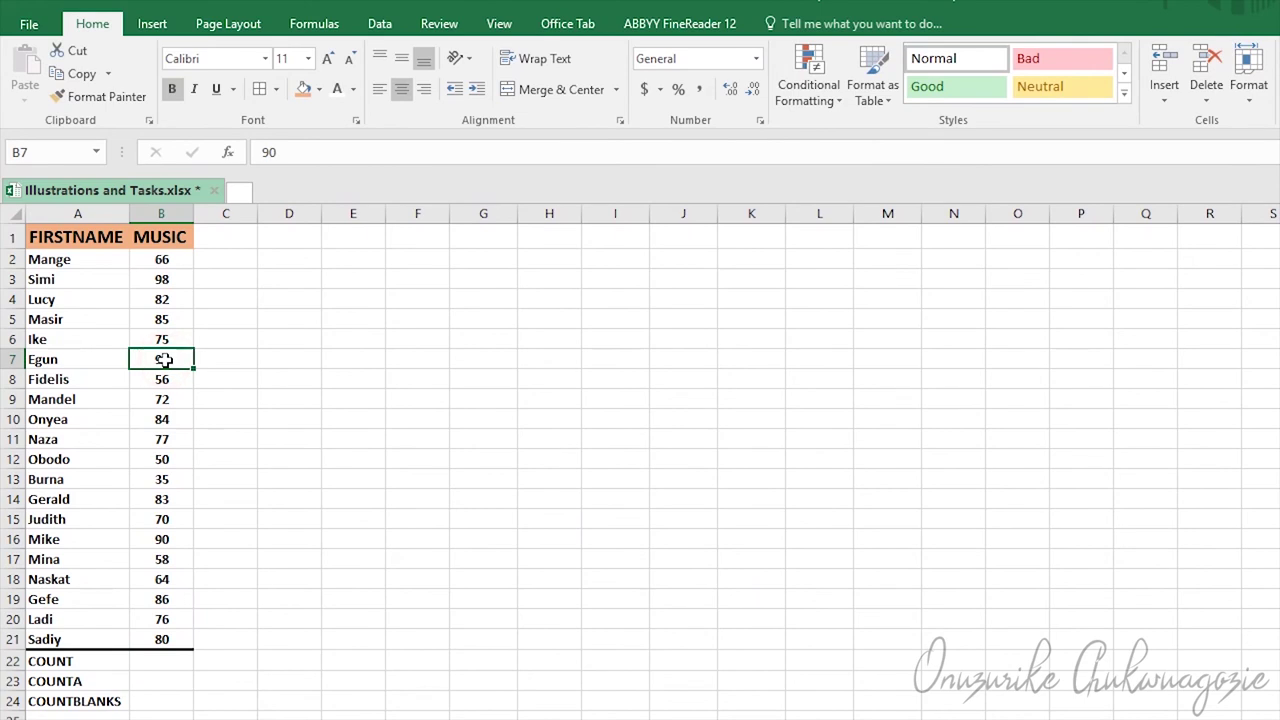
{"action": "key", "text": "Delete"}
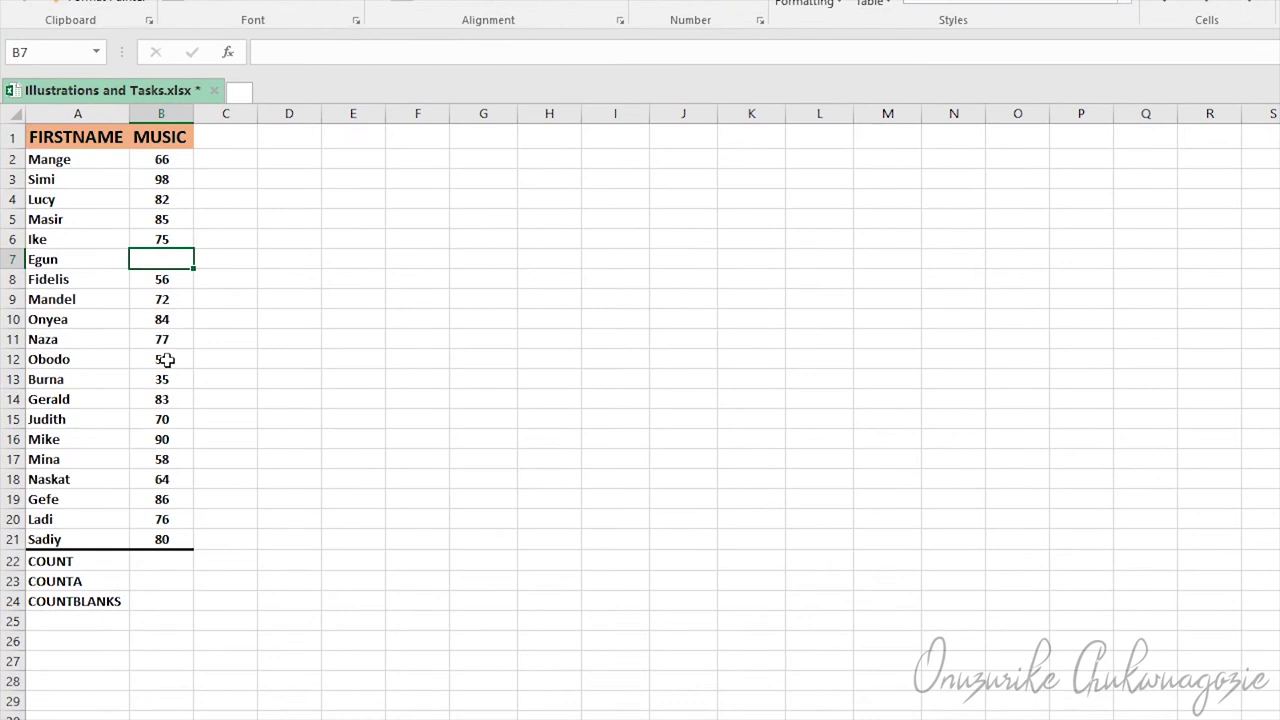
{"action": "left_click", "coordinate": [163, 398]}
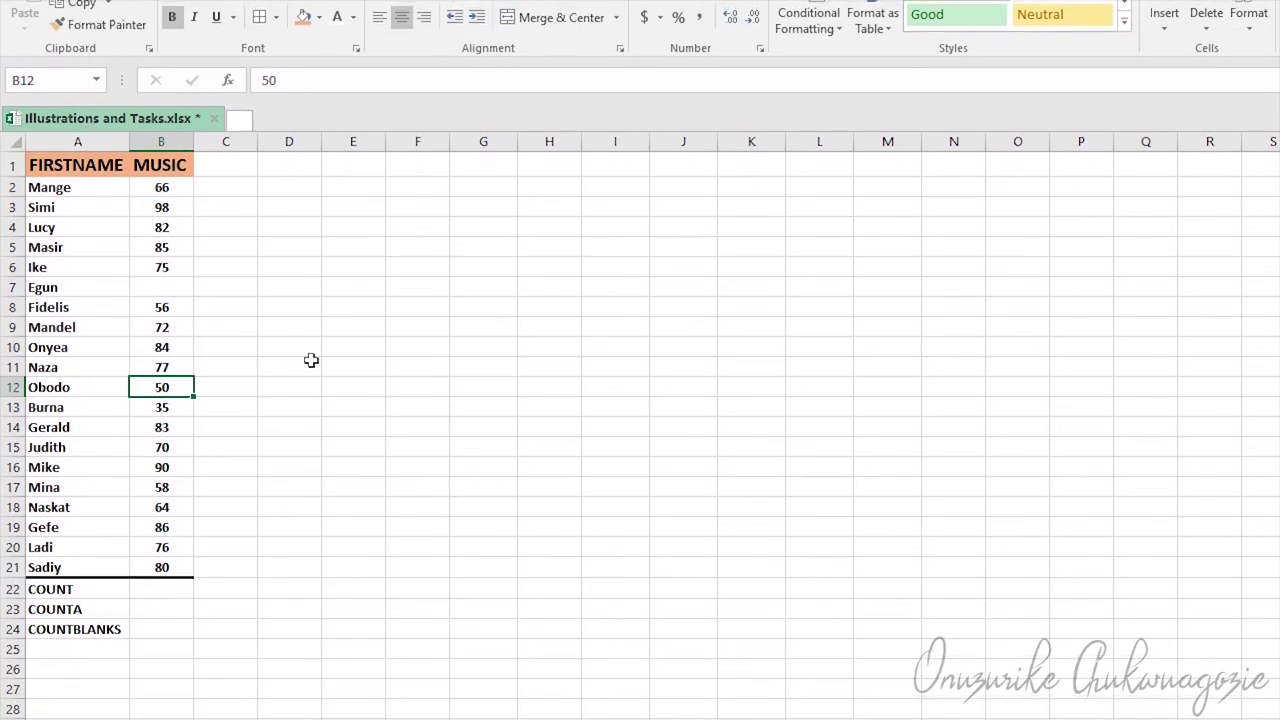
{"action": "type", "text": "A"}
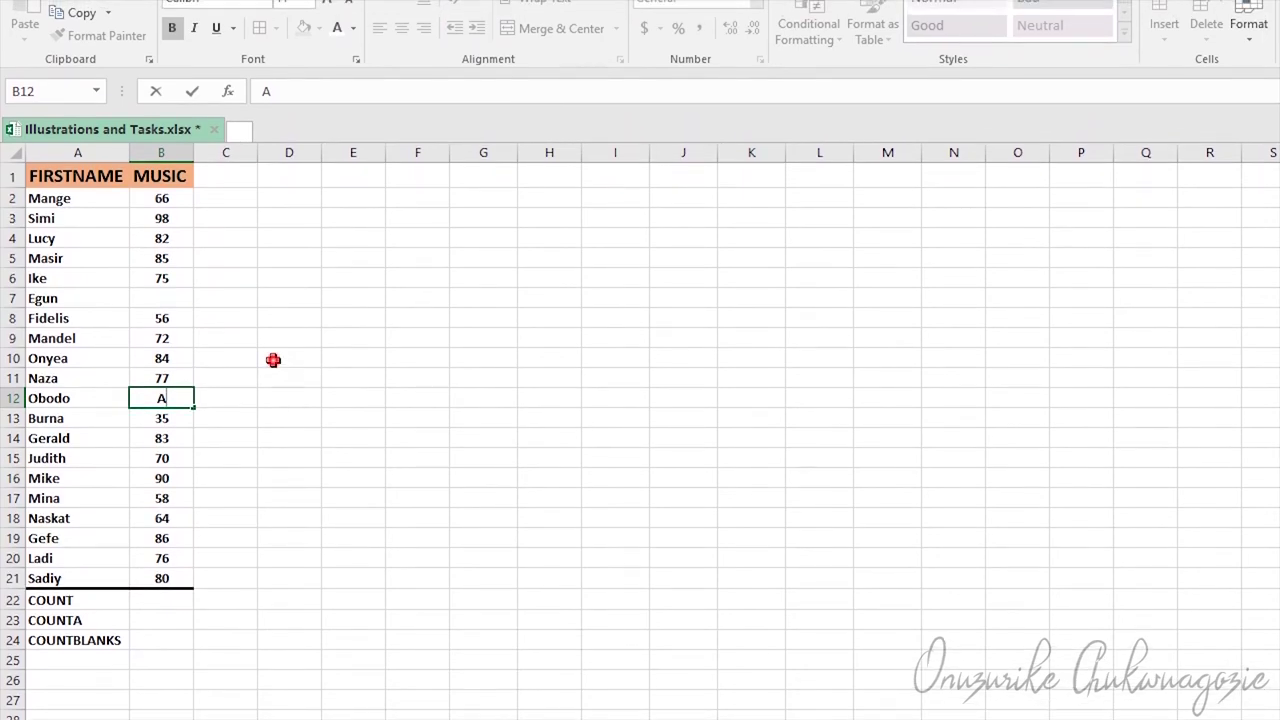
{"action": "left_click", "coordinate": [273, 349]}
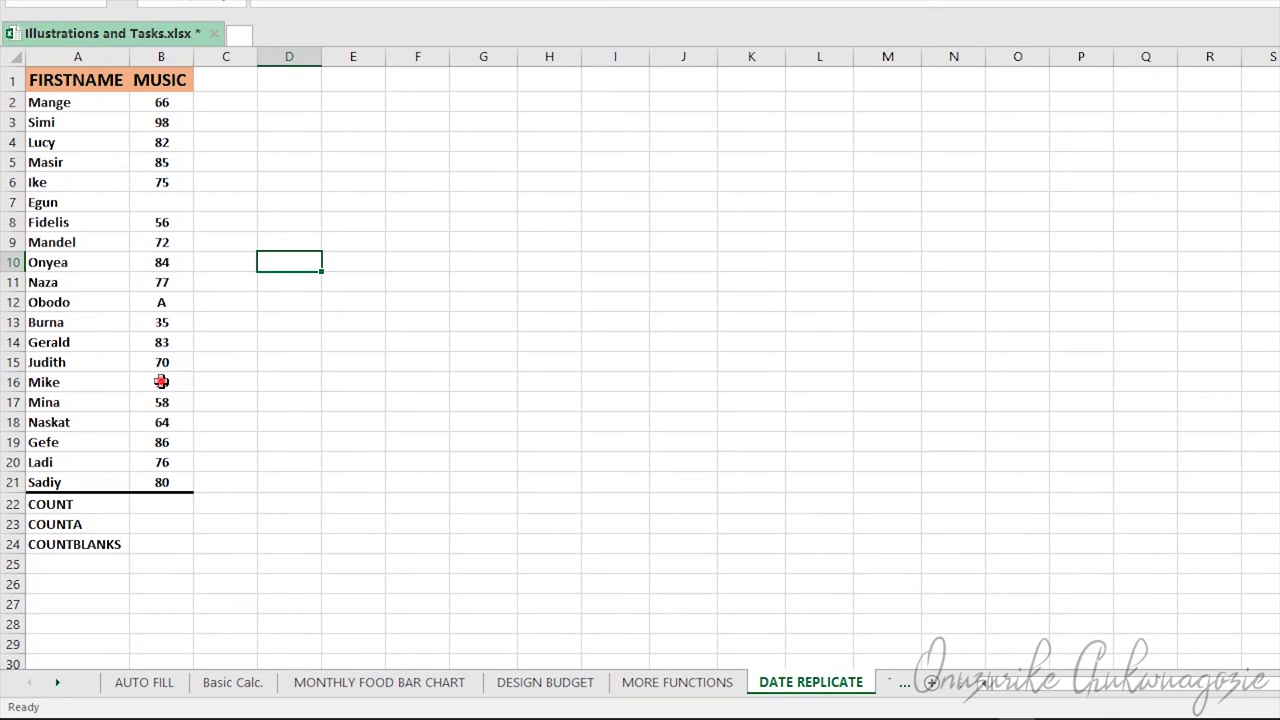
{"action": "left_click", "coordinate": [161, 428]}
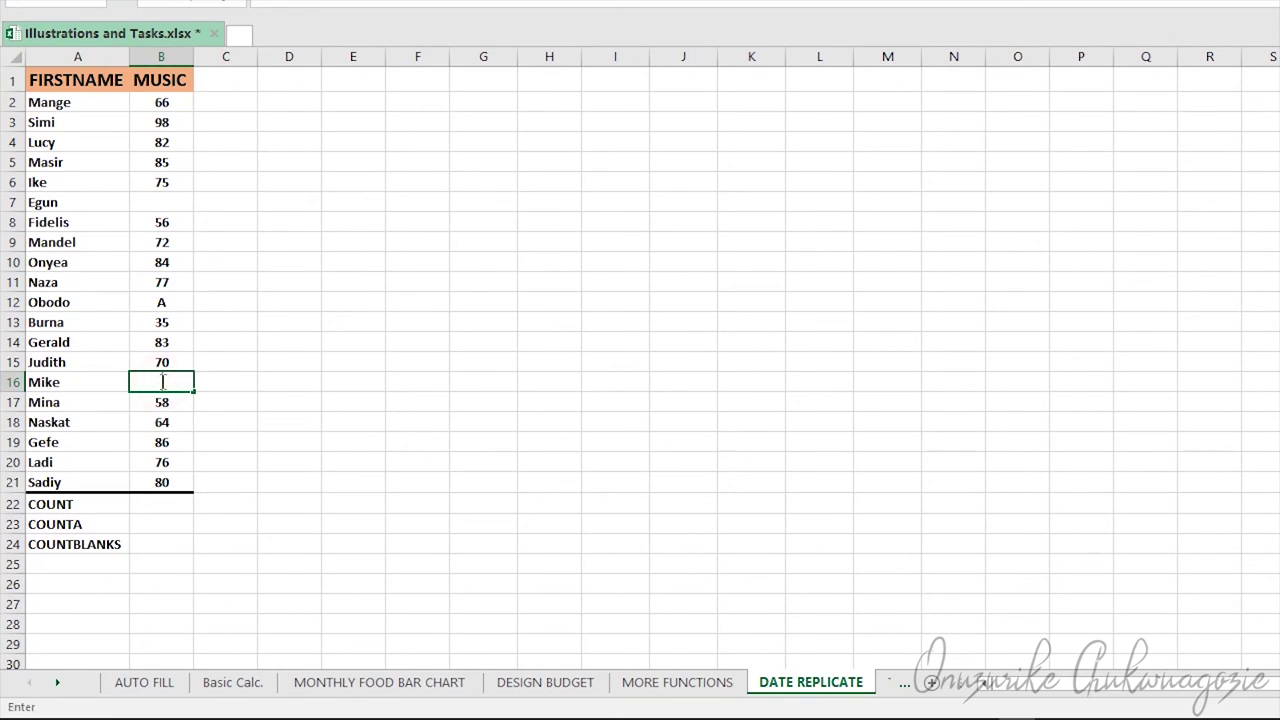
- Enter =COUNT(B2:B21) in B22 over the MUSIC scores, giving 17
{"action": "left_click", "coordinate": [156, 504]}
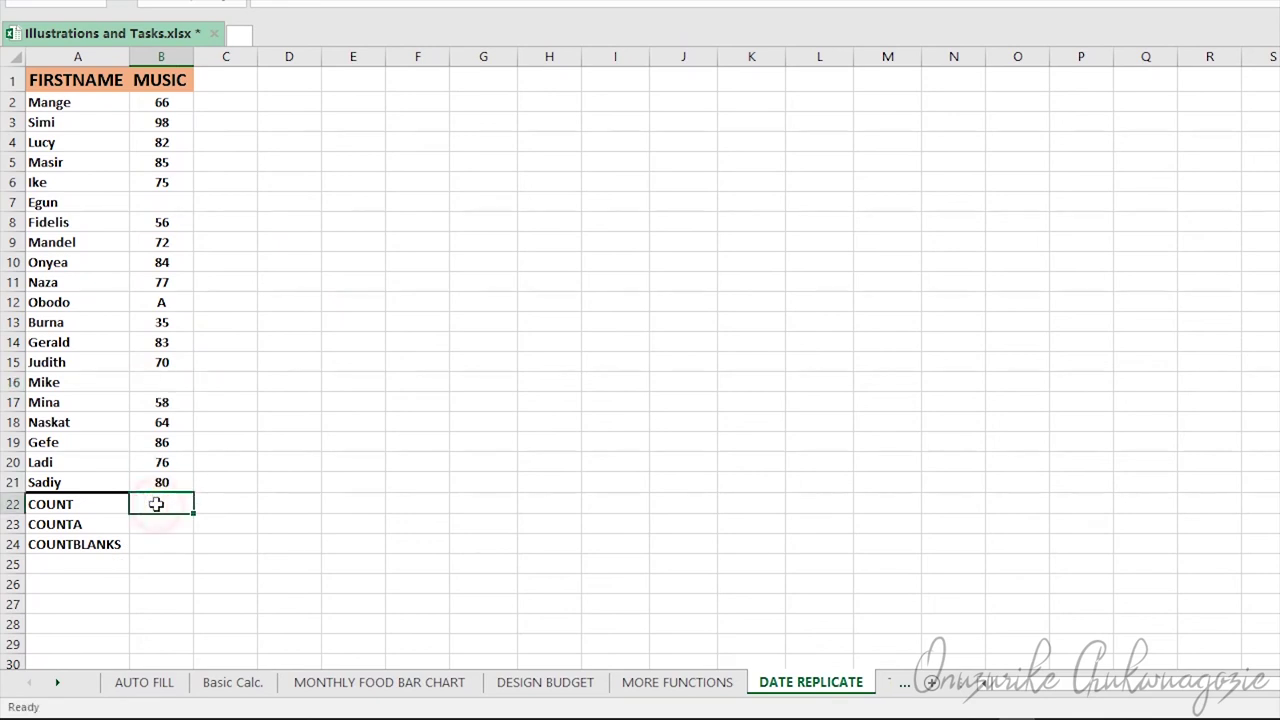
{"action": "type", "text": "=COU"}
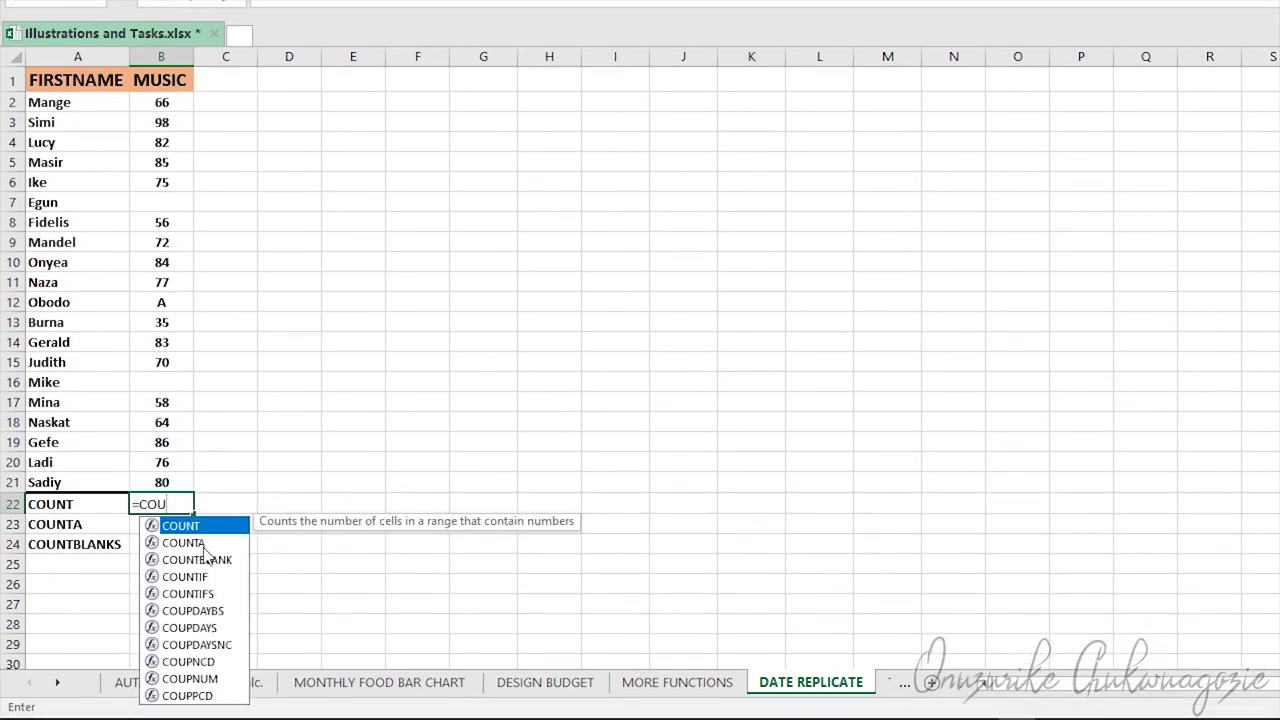
{"action": "left_click", "coordinate": [201, 528]}
{"action": "left_click", "coordinate": [201, 528]}
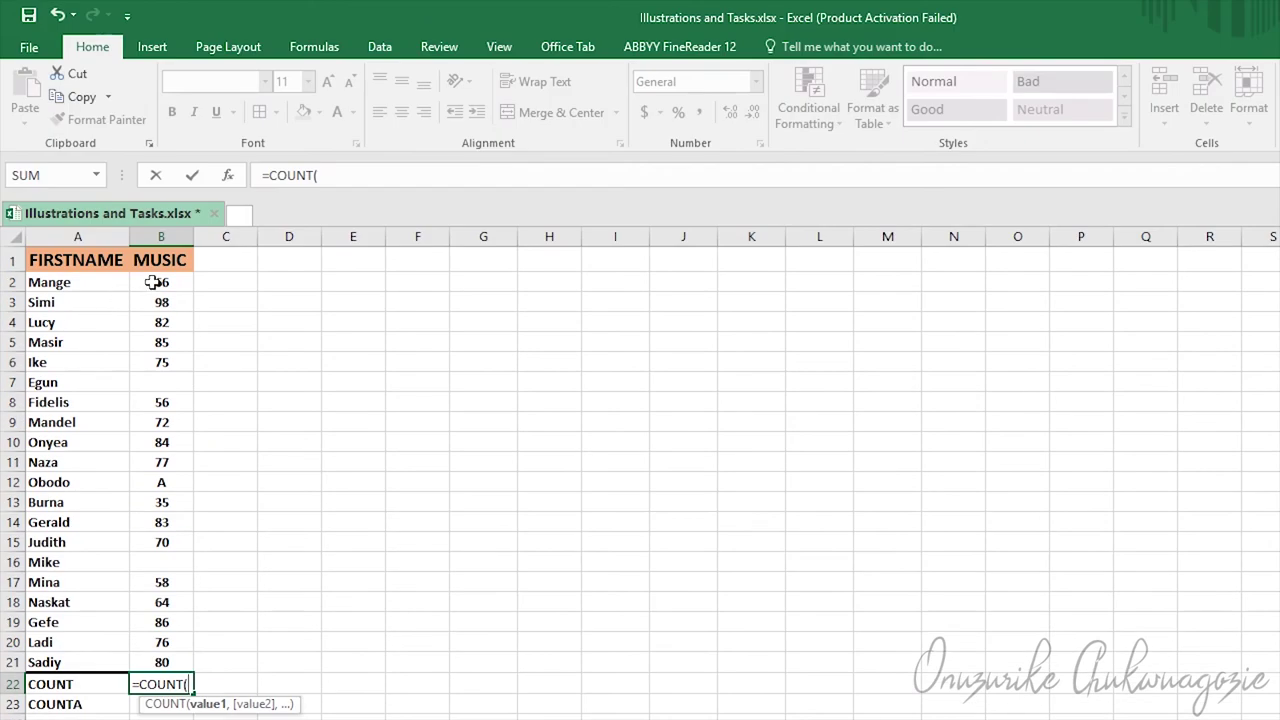
{"action": "left_click_drag", "start_coordinate": [153, 282], "coordinate": [176, 642]}
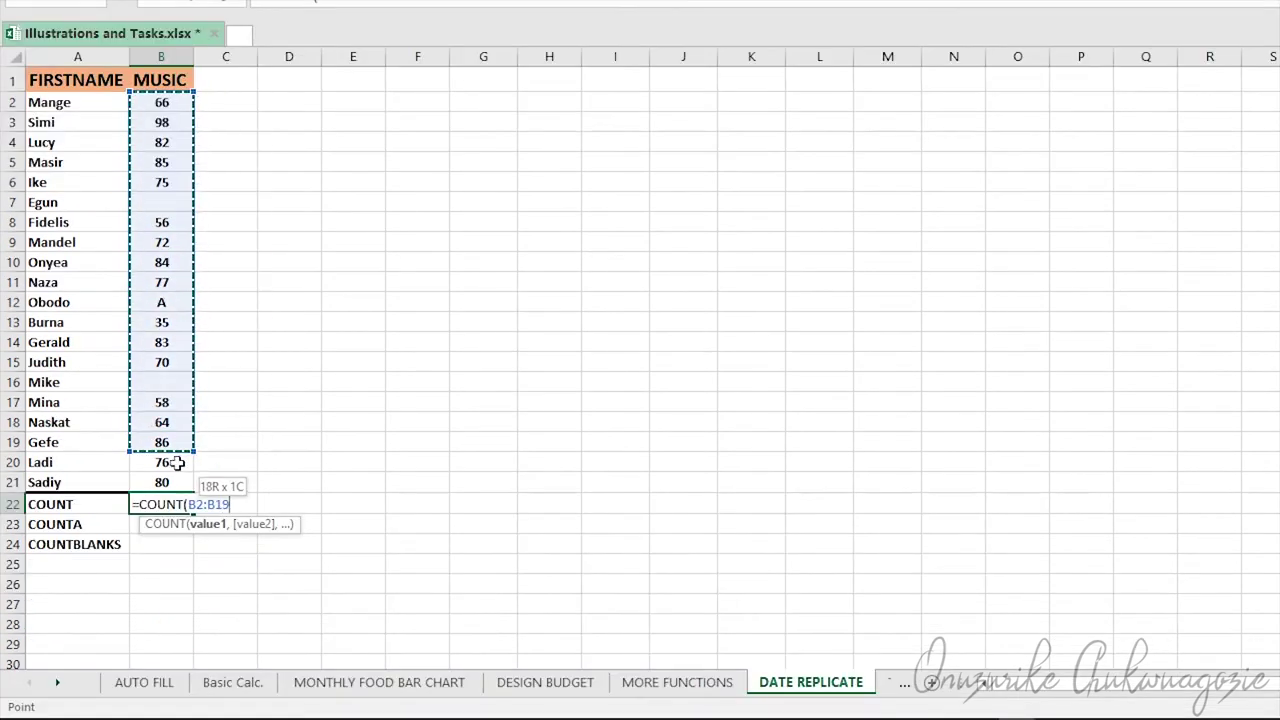
{"action": "left_click_drag", "start_coordinate": [176, 462], "coordinate": [172, 482]}
{"action": "key", "text": "Return"}
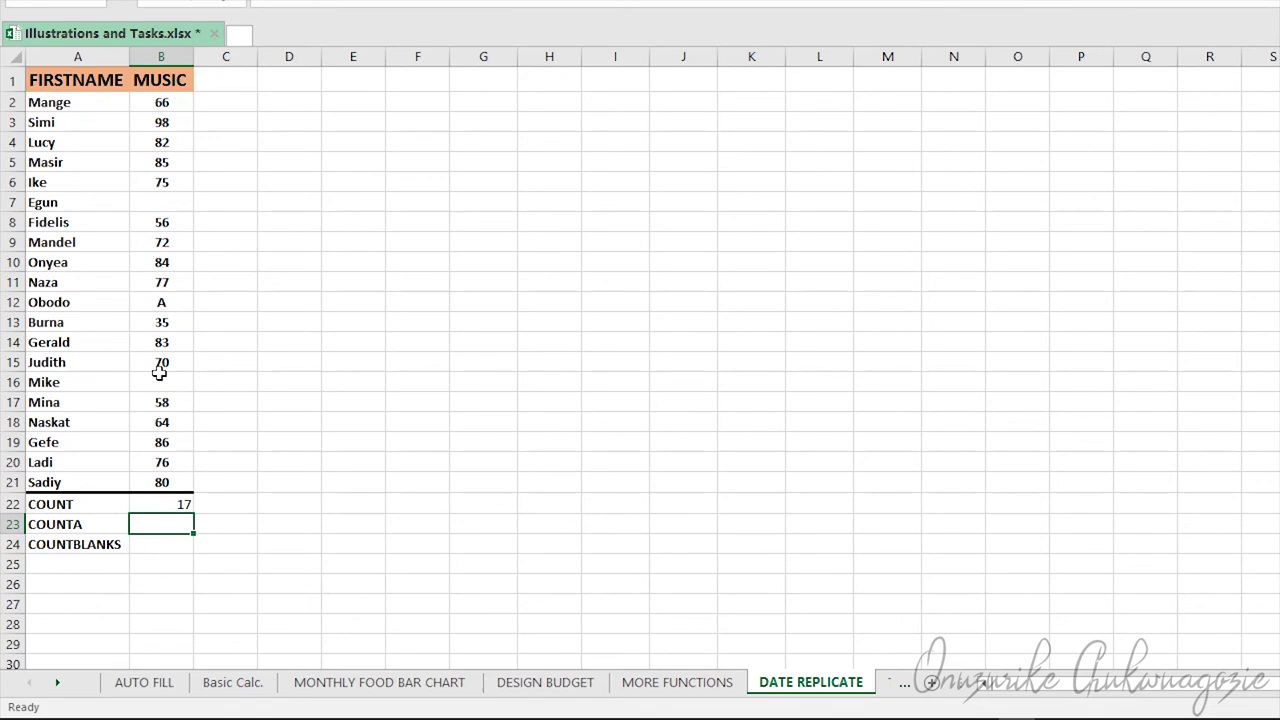
- Enter =COUNTA(B2:B21) in B23 so it counts the 18 non-empty MUSIC entries
{"action": "left_click", "coordinate": [172, 523]}
{"action": "type", "text": "=COUN"}
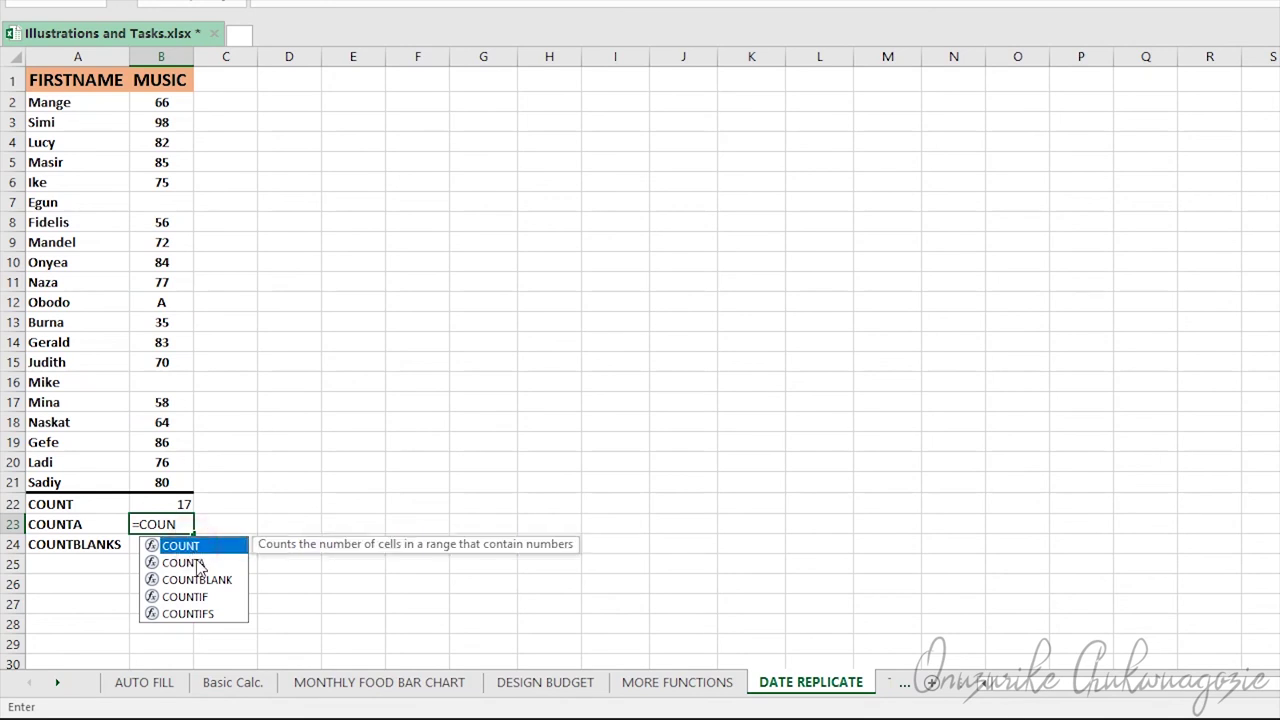
{"action": "left_click", "coordinate": [196, 563]}
{"action": "left_click", "coordinate": [196, 563]}
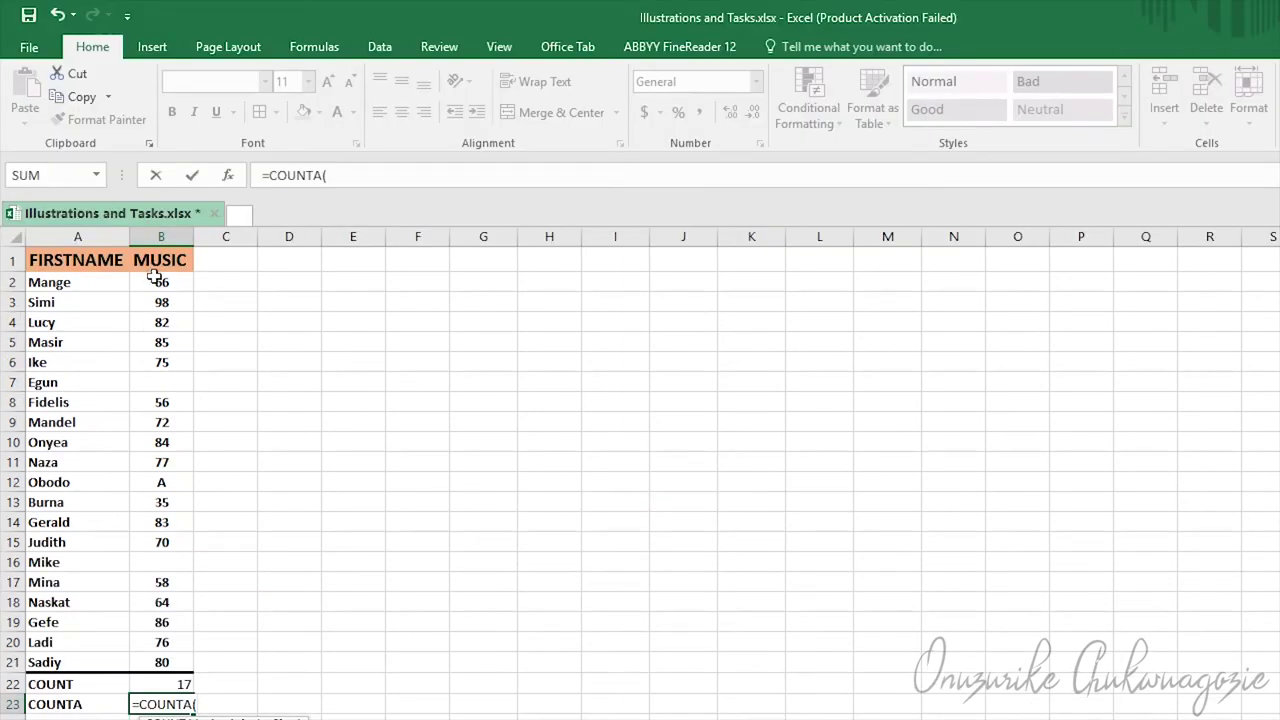
{"action": "left_click", "coordinate": [155, 280]}
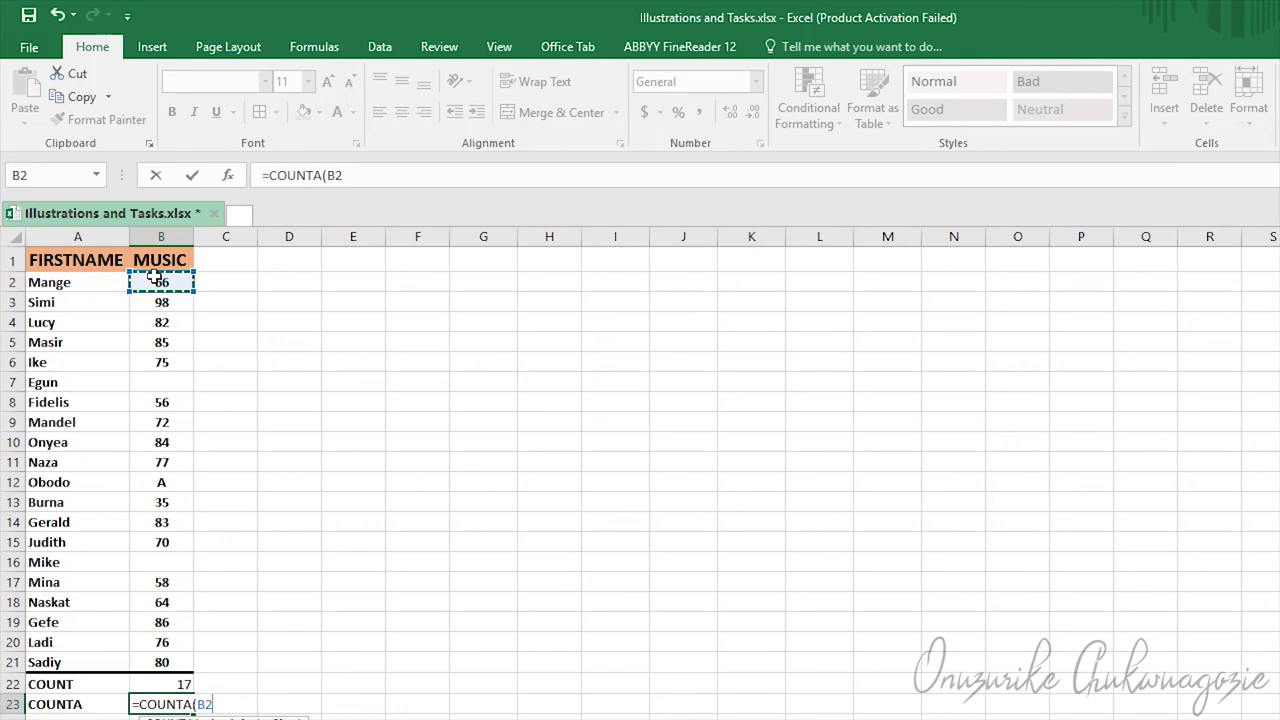
{"action": "left_click_drag", "start_coordinate": [155, 280], "coordinate": [163, 630]}
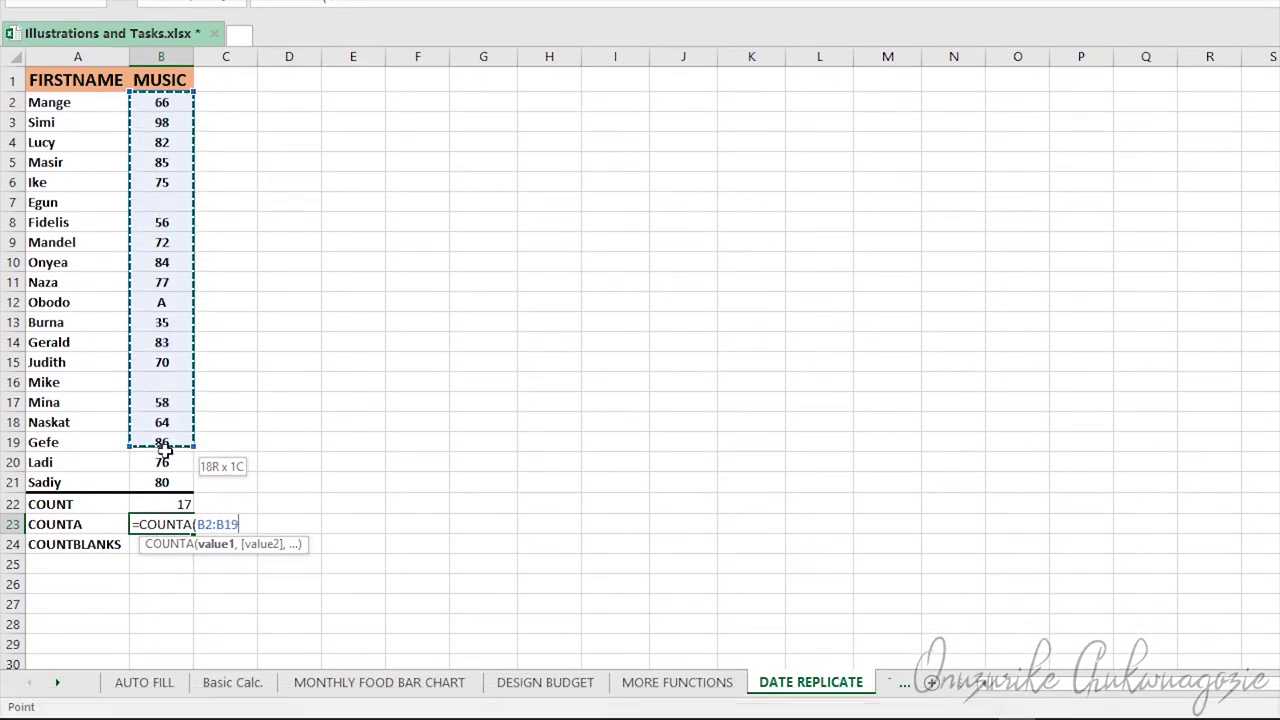
{"action": "left_click_drag", "start_coordinate": [163, 450], "coordinate": [163, 482]}
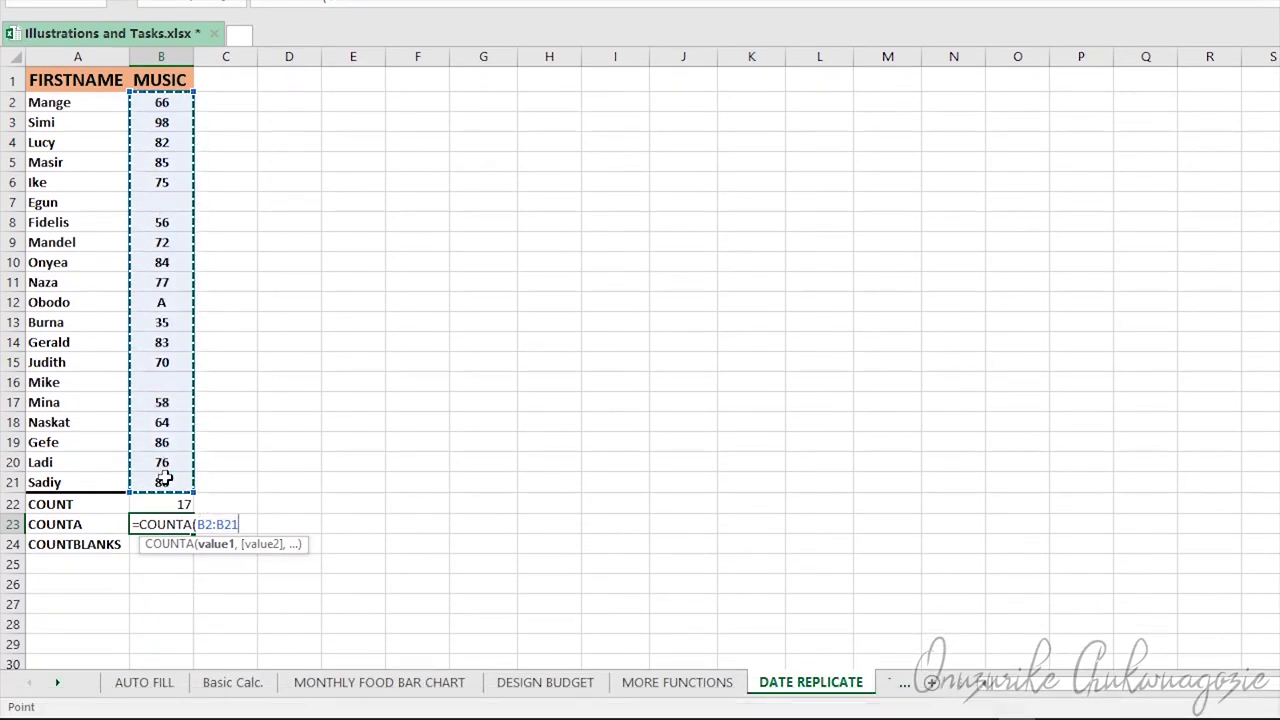
{"action": "key", "text": "Return"}
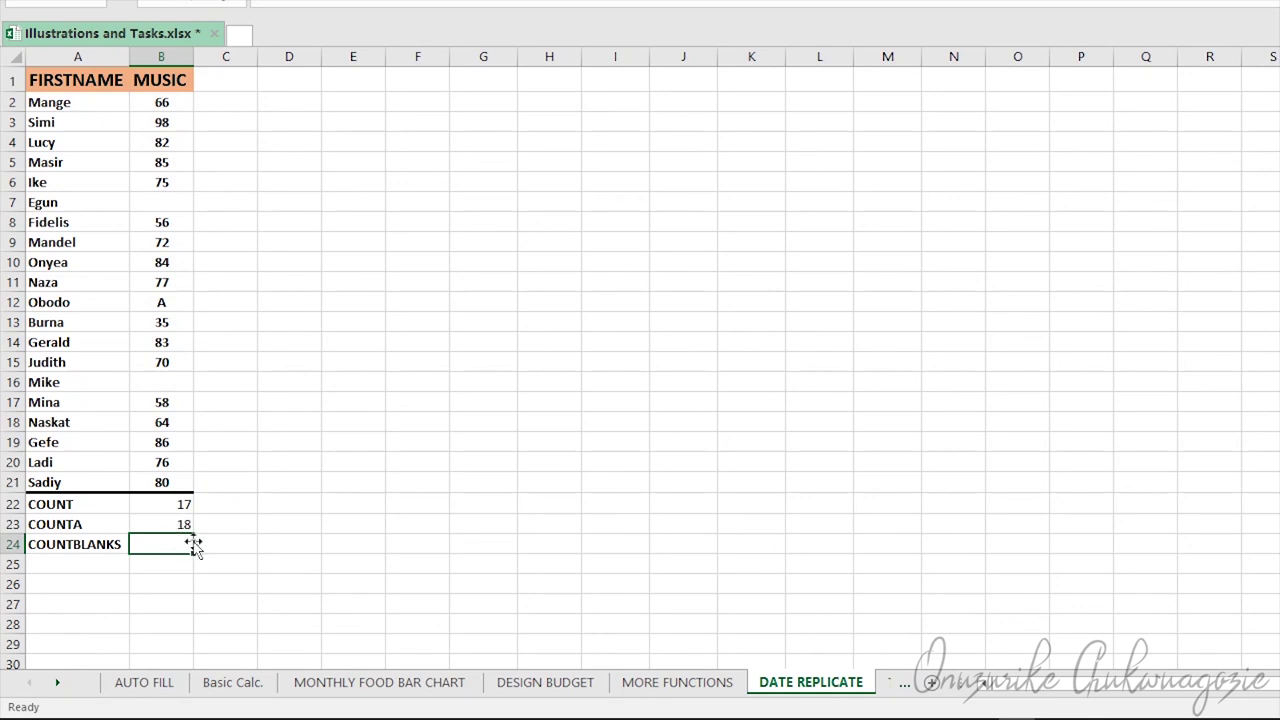
- Enter =COUNTBLANK(B2:B21) in B24 so it shows 2 empty MUSIC cells
{"action": "type", "text": "=COUNT"}
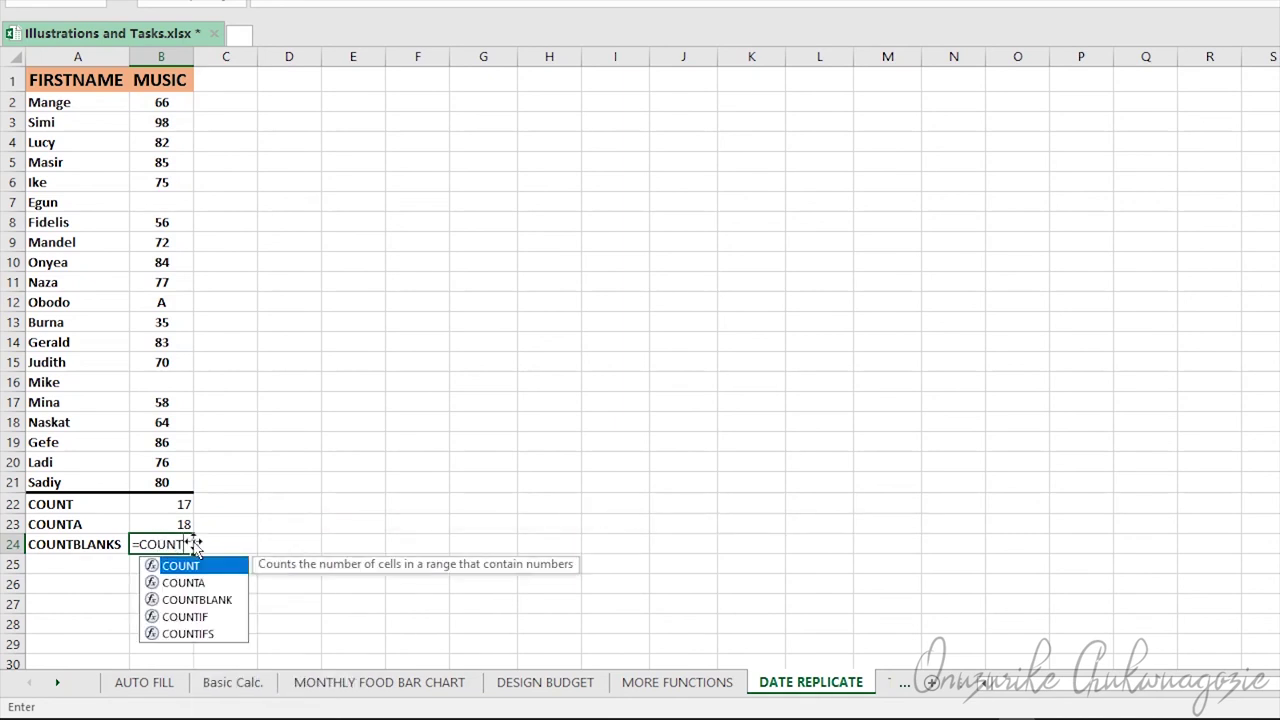
{"action": "type", "text": "BL"}
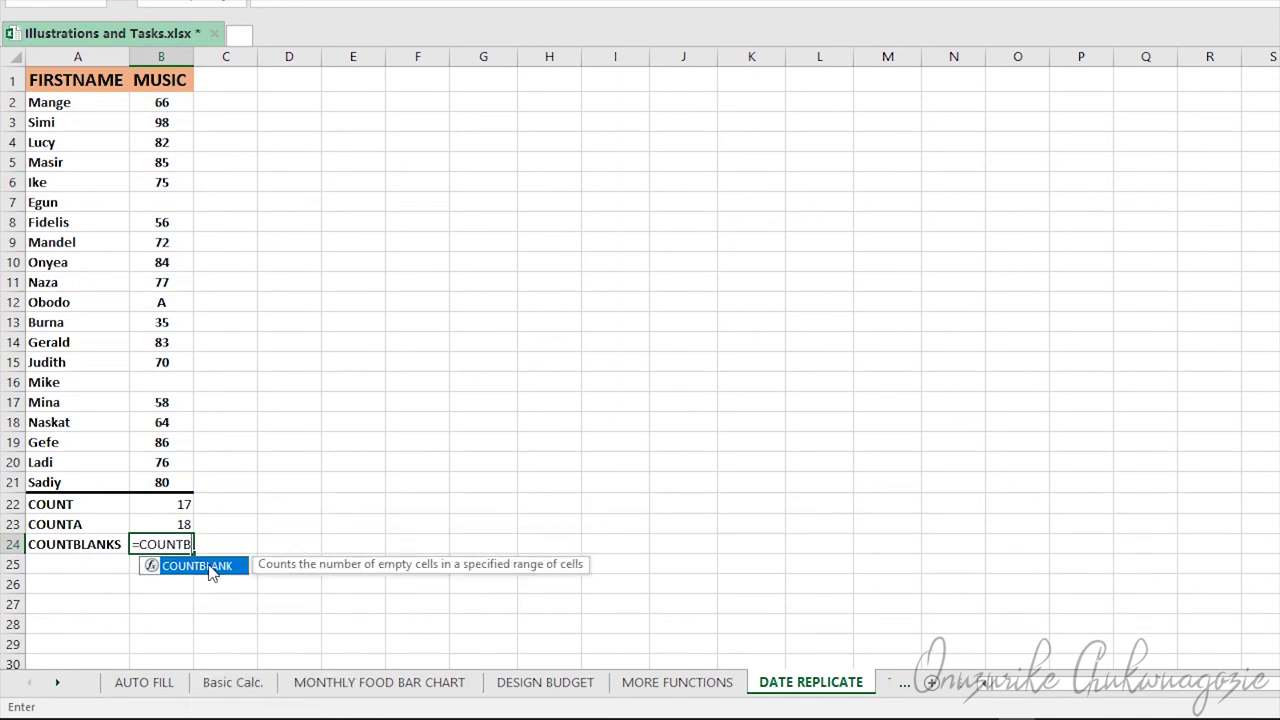
{"action": "double_click", "coordinate": [211, 567]}
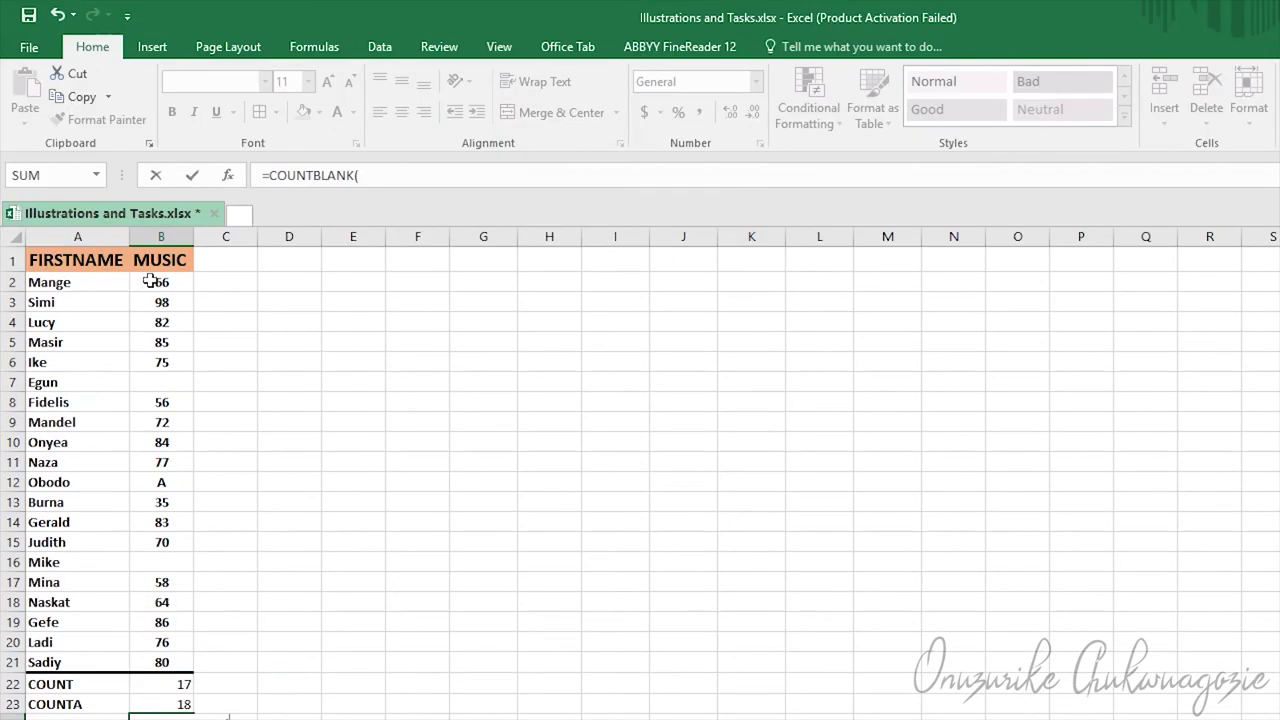
{"action": "left_click", "coordinate": [150, 102]}
{"action": "left_click_drag", "start_coordinate": [150, 282], "coordinate": [155, 422]}
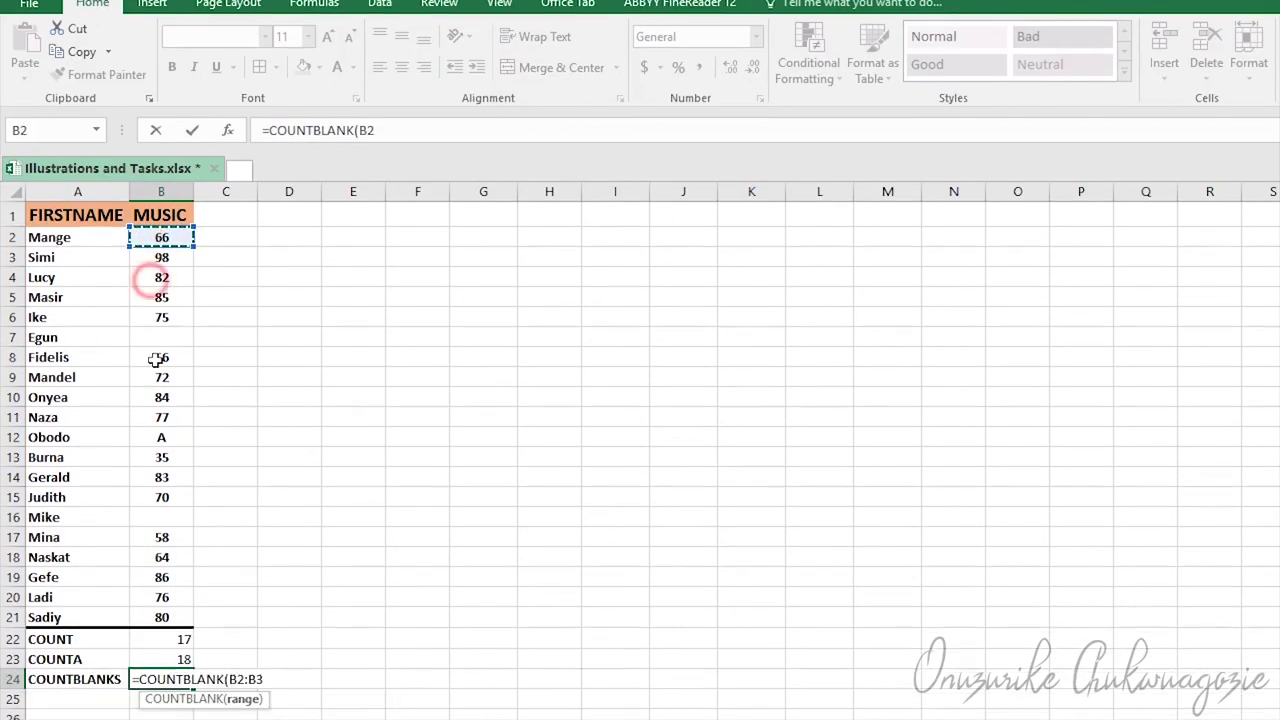
{"action": "left_click_drag", "start_coordinate": [155, 362], "coordinate": [142, 604]}
{"action": "key", "text": "Return"}
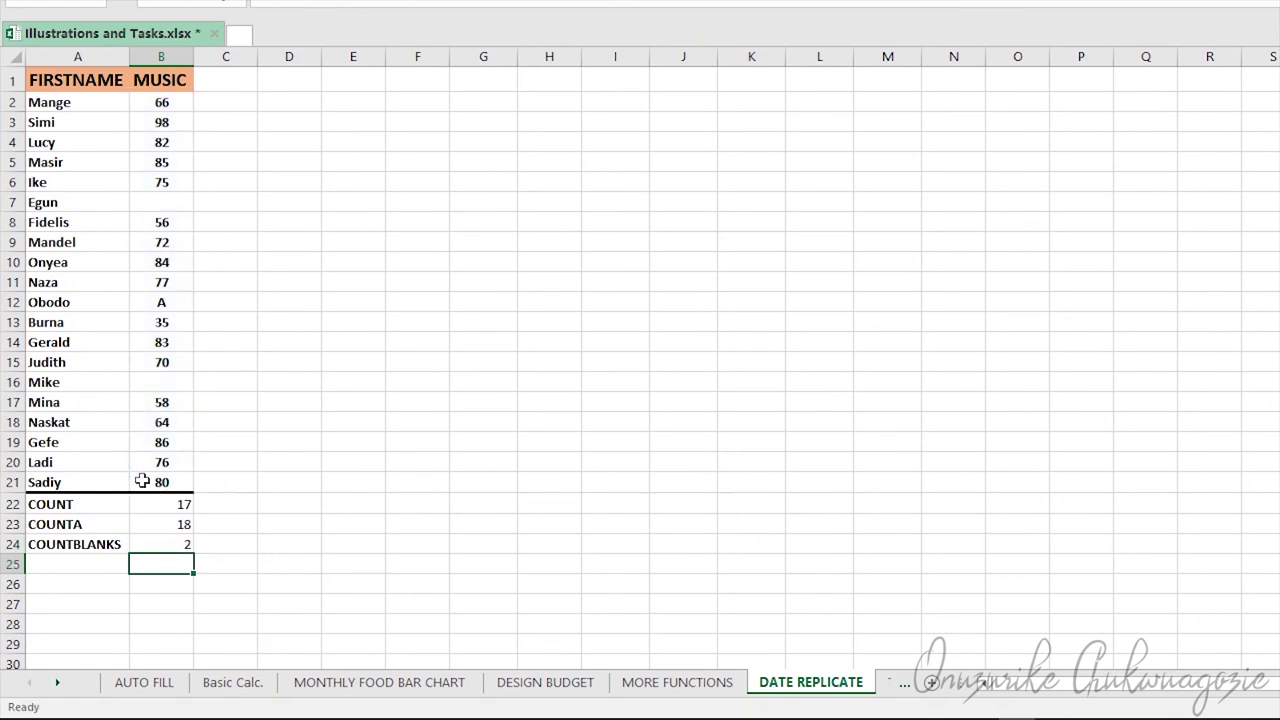
{"action": "left_click", "coordinate": [177, 540]}
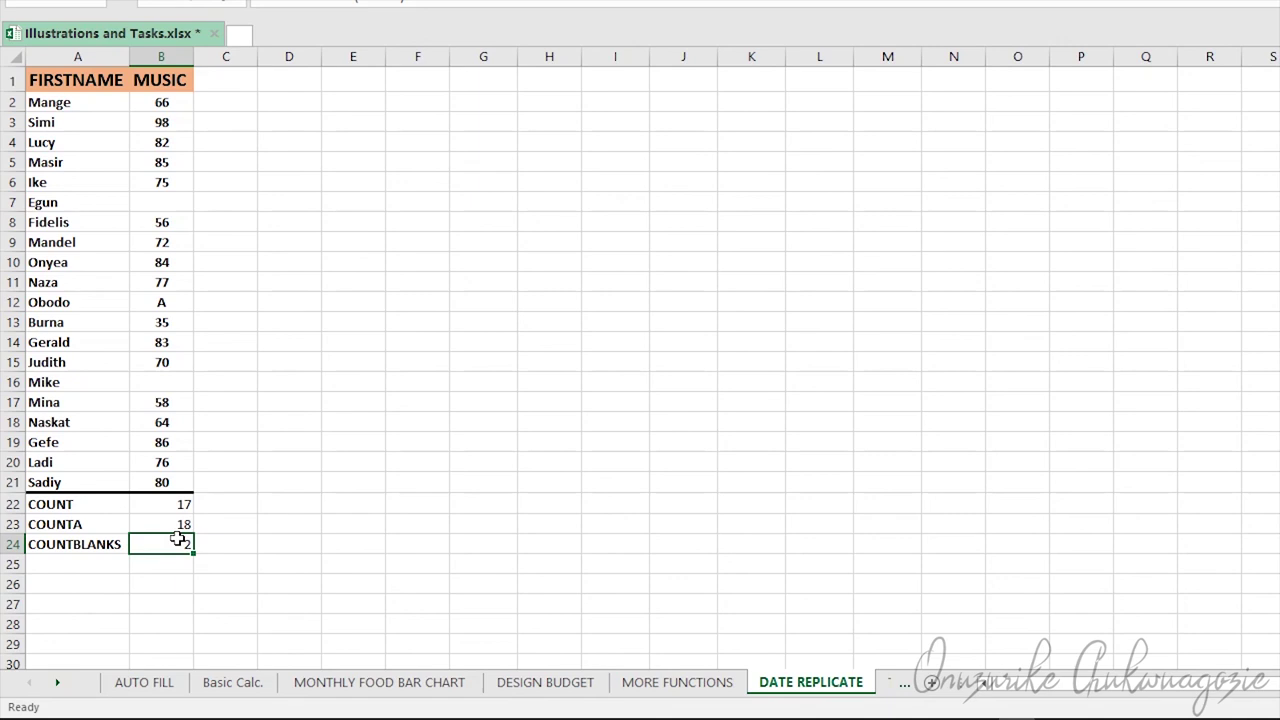
- Switch from the DESIGN BUDGET sheet to the MORE FUNCTIONS sheet
{"action": "left_click", "coordinate": [505, 686]}
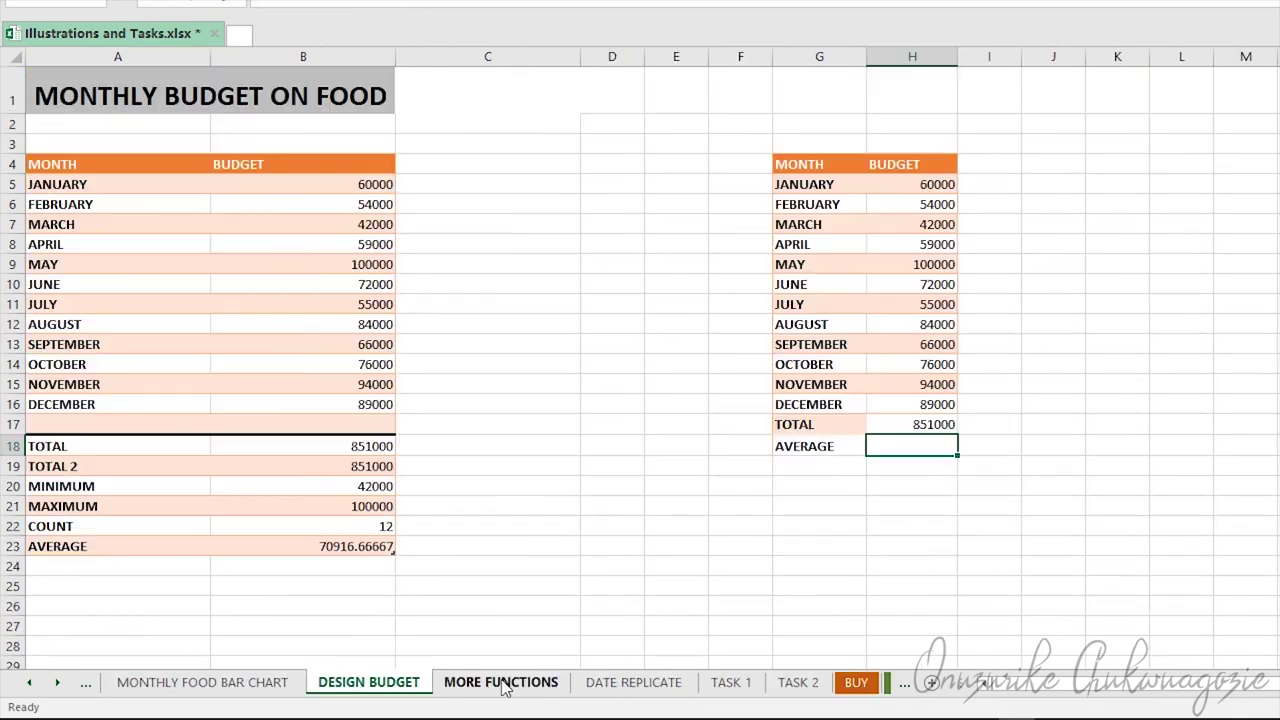
{"action": "left_click", "coordinate": [505, 686]}
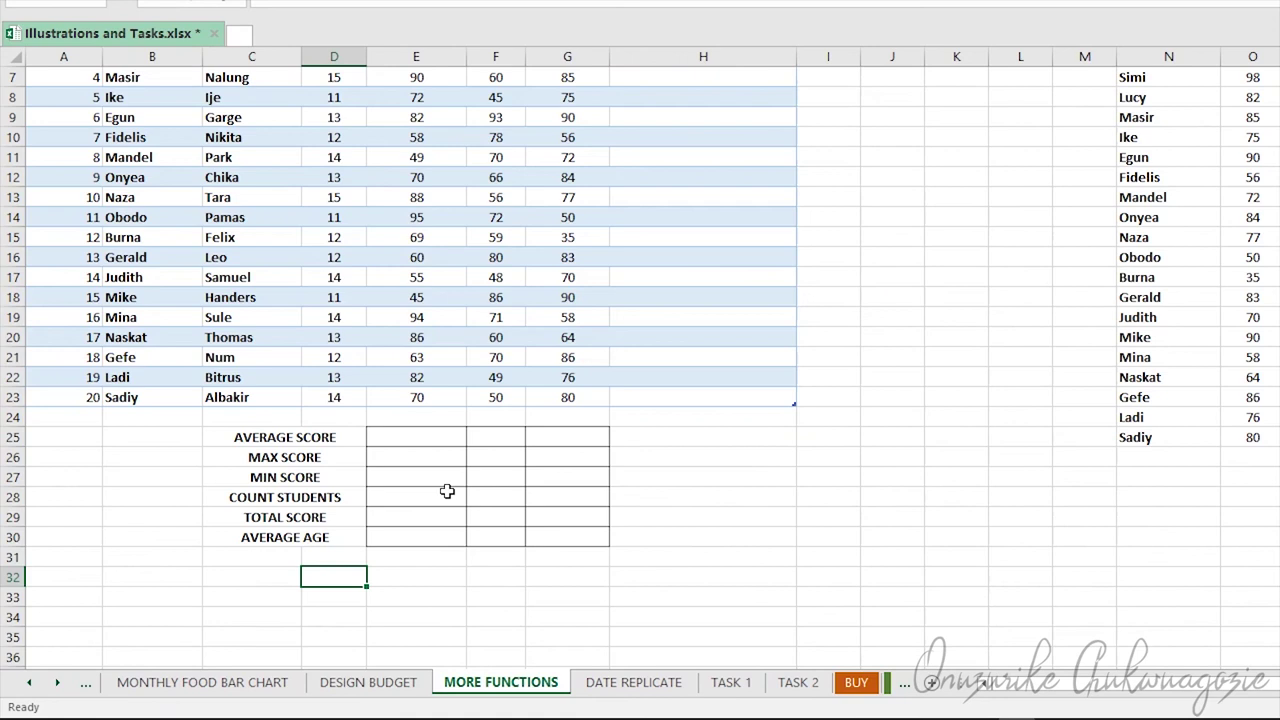
{"action": "scroll", "coordinate": [427, 458], "scroll_direction": "up", "scroll_amount": 2}
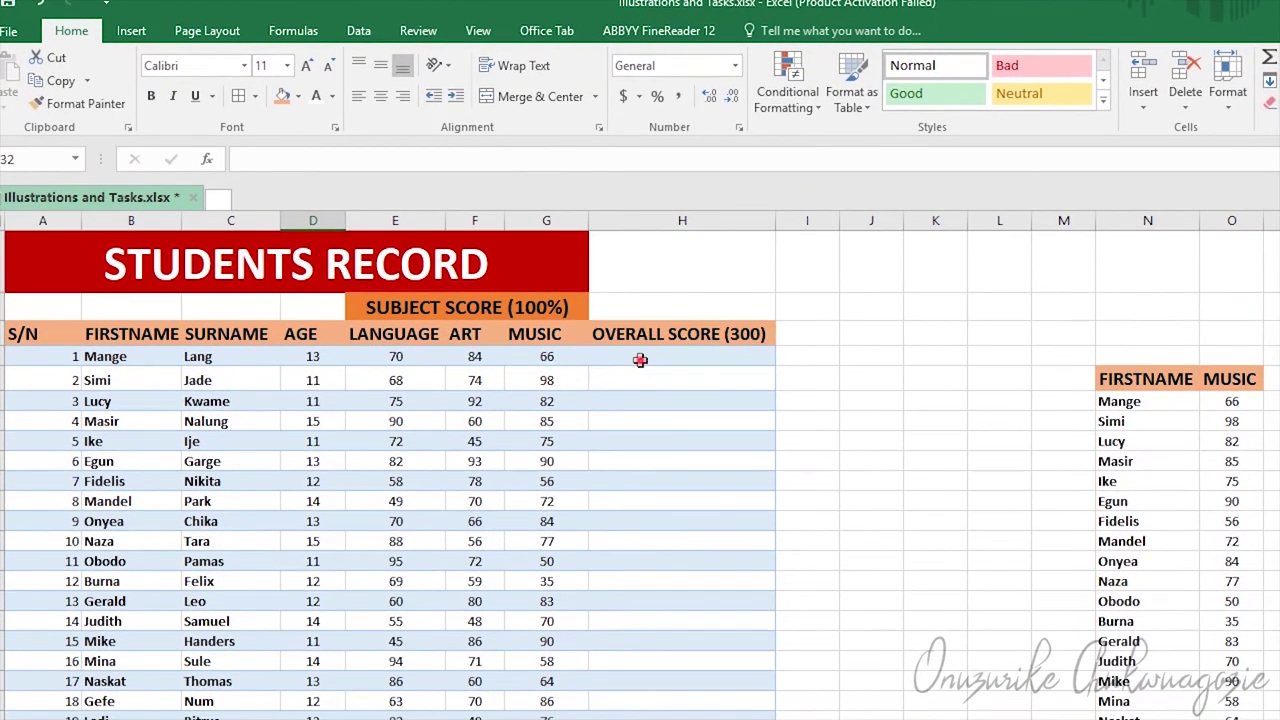
- Inspect the STUDENTS RECORD table, selecting H4, then E25 and F25 in the score summary table
{"action": "left_click", "coordinate": [661, 365]}
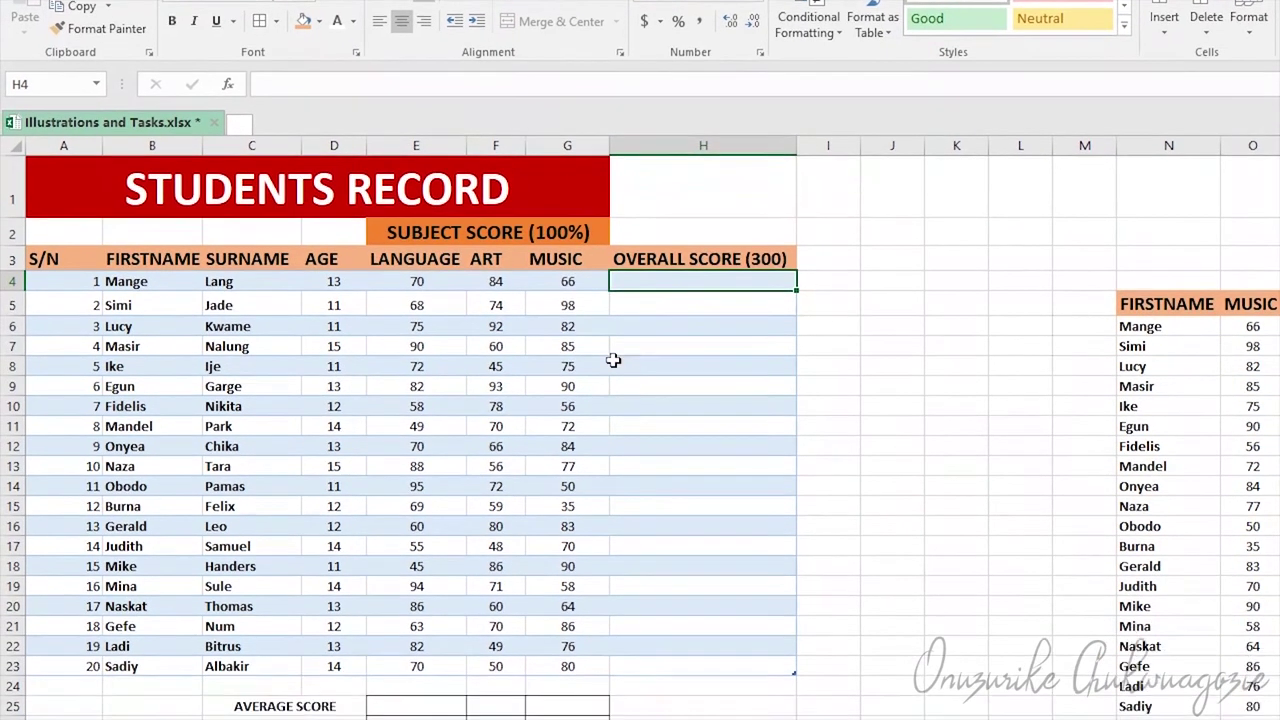
{"action": "scroll", "coordinate": [551, 360], "scroll_direction": "down", "scroll_amount": 1}
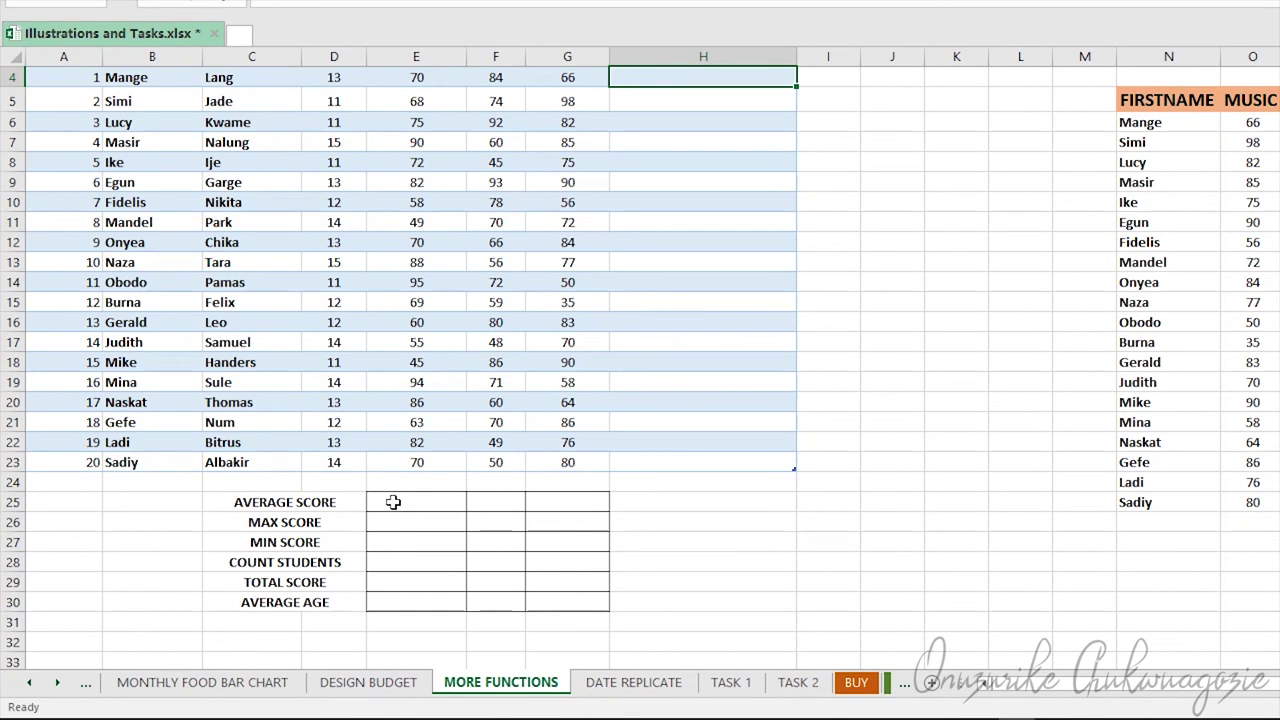
{"action": "left_click", "coordinate": [393, 502]}
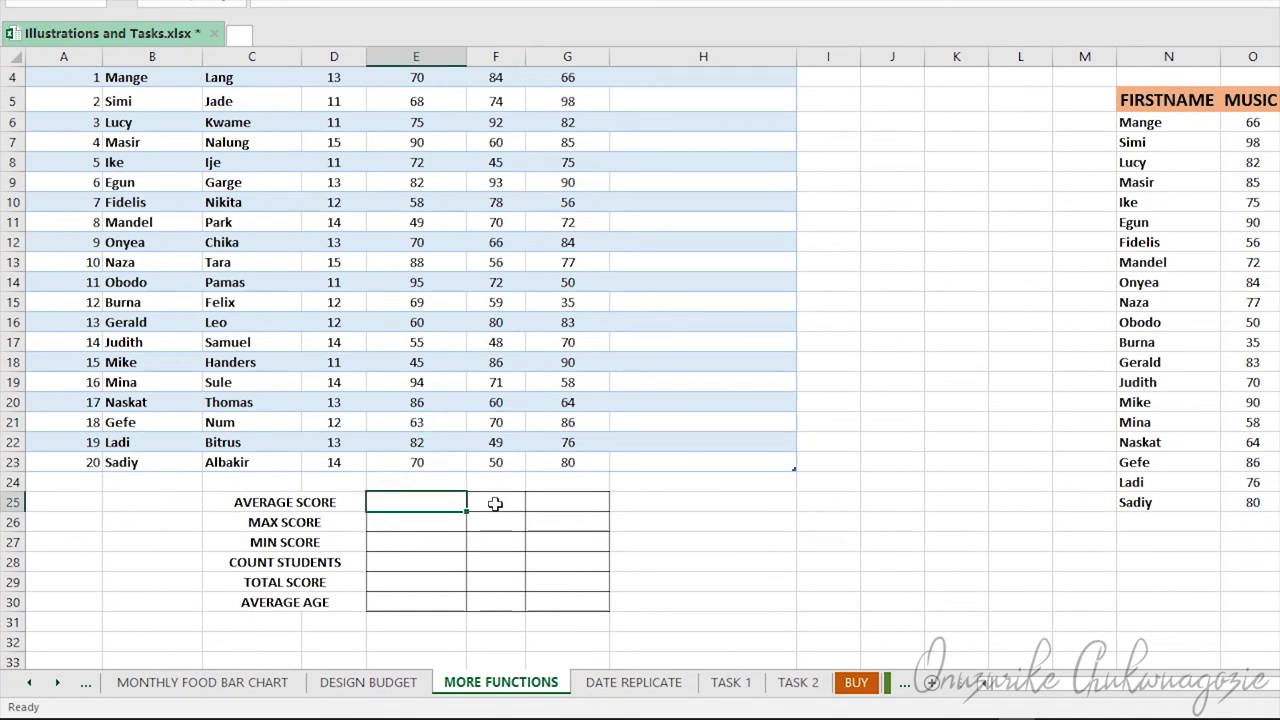
{"action": "scroll", "coordinate": [495, 503], "scroll_direction": "up", "scroll_amount": 1}
{"action": "scroll", "coordinate": [495, 503], "scroll_direction": "down", "scroll_amount": 1}
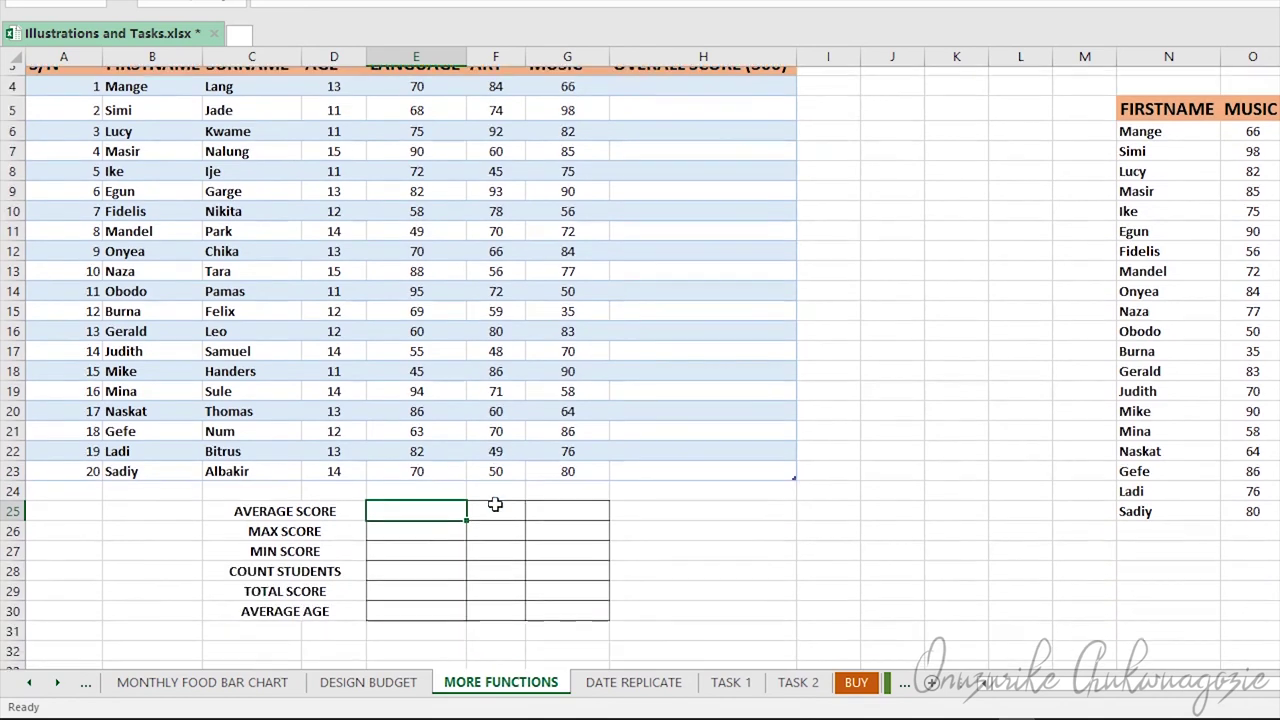
{"action": "scroll", "coordinate": [495, 500], "scroll_direction": "up", "scroll_amount": 1}
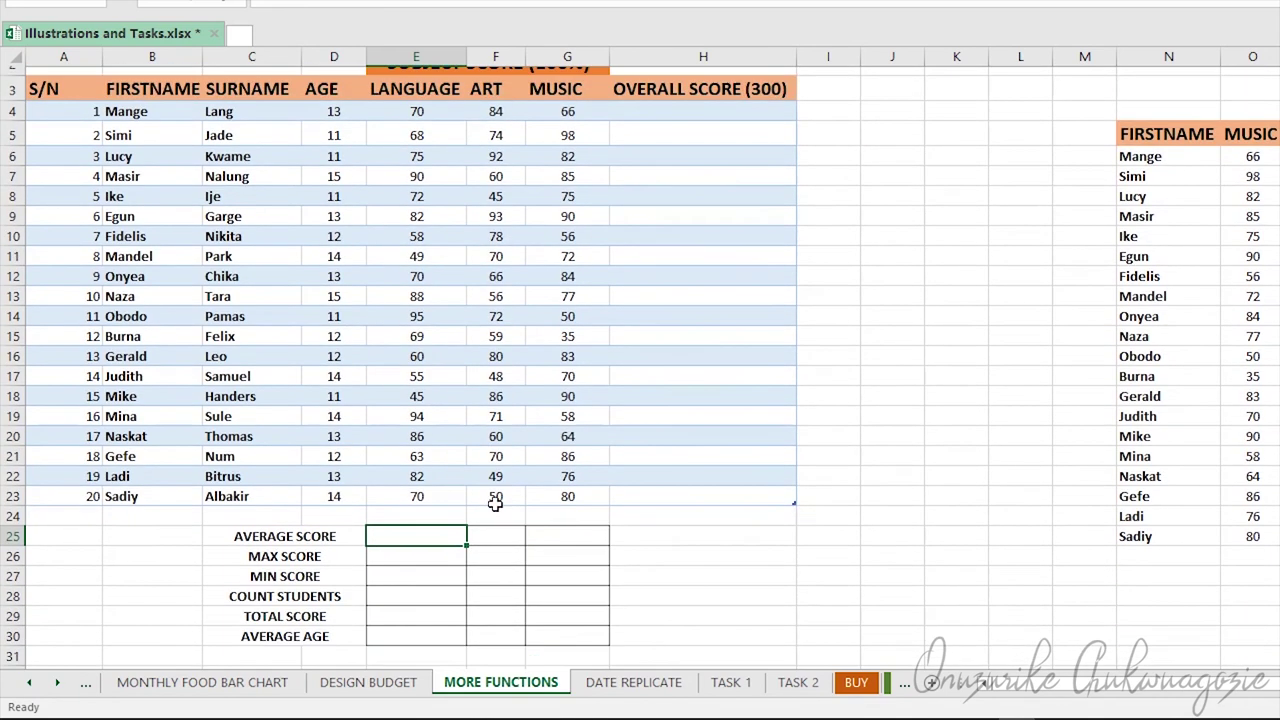
{"action": "scroll", "coordinate": [495, 500], "scroll_direction": "down", "scroll_amount": 2}
{"action": "left_click", "coordinate": [494, 437]}
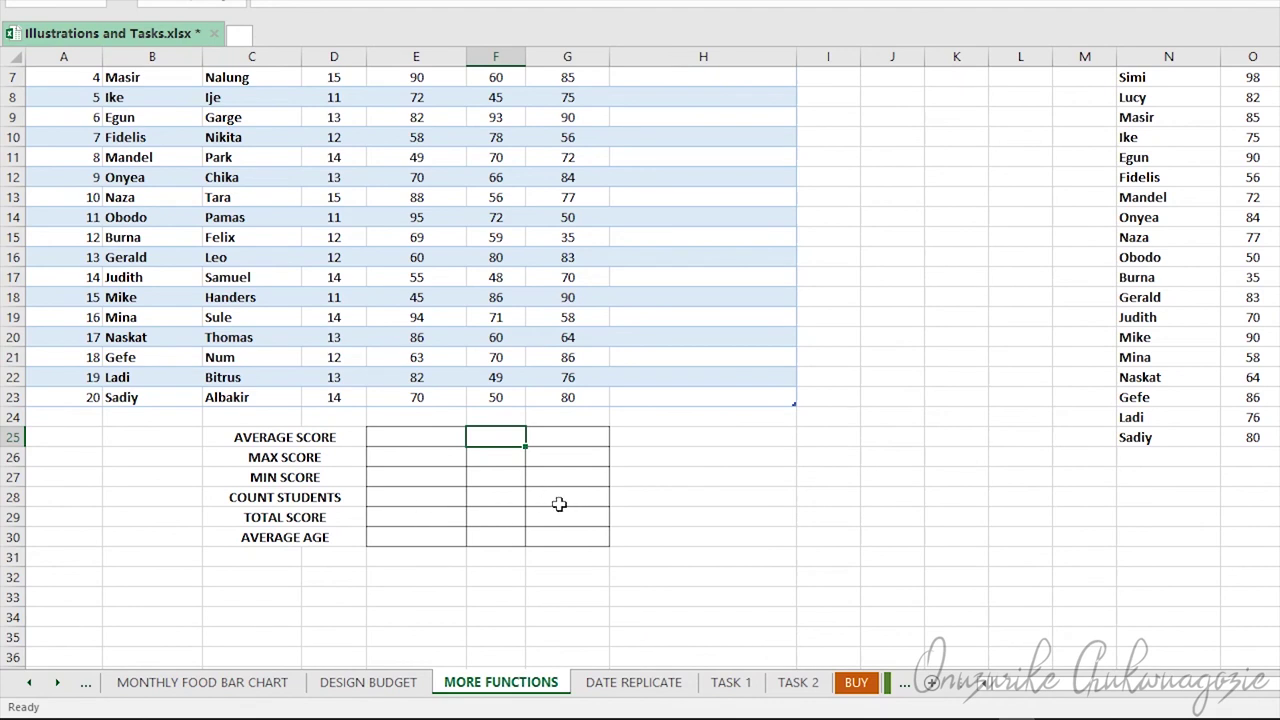
{"action": "scroll", "coordinate": [556, 503], "scroll_direction": "up", "scroll_amount": 2}
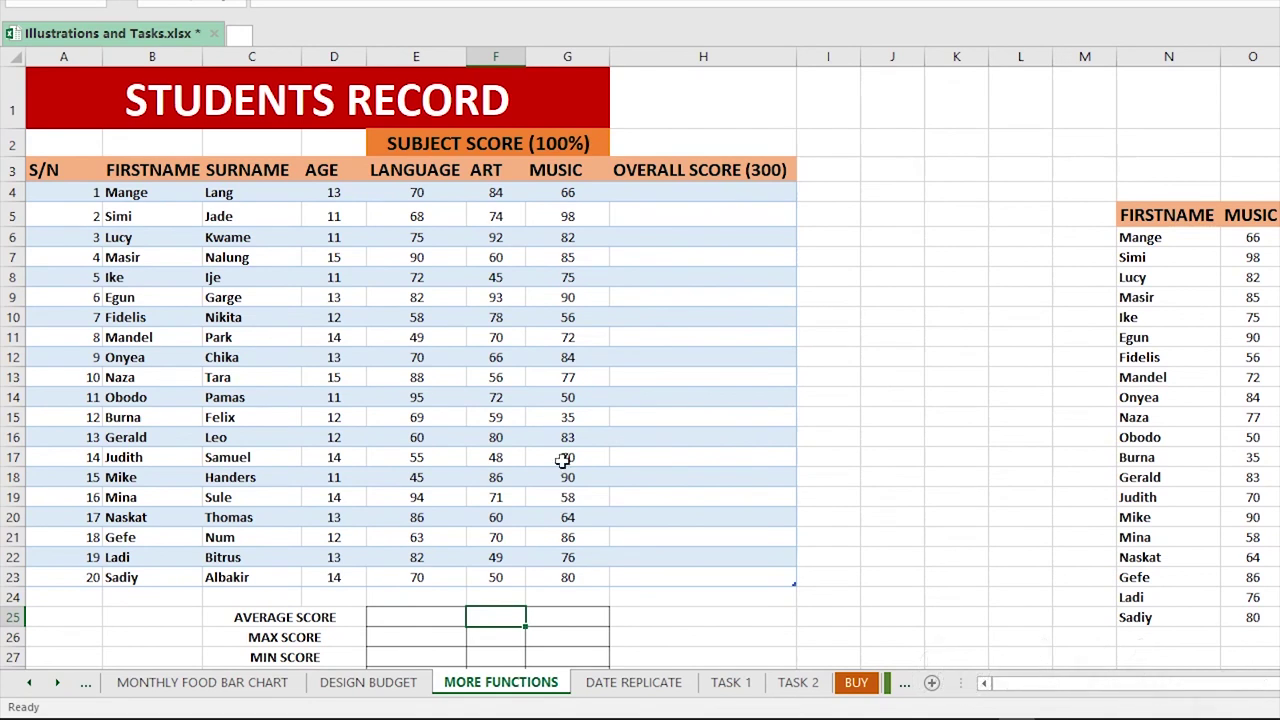
{"action": "scroll", "coordinate": [563, 466], "scroll_direction": "down", "scroll_amount": 1}
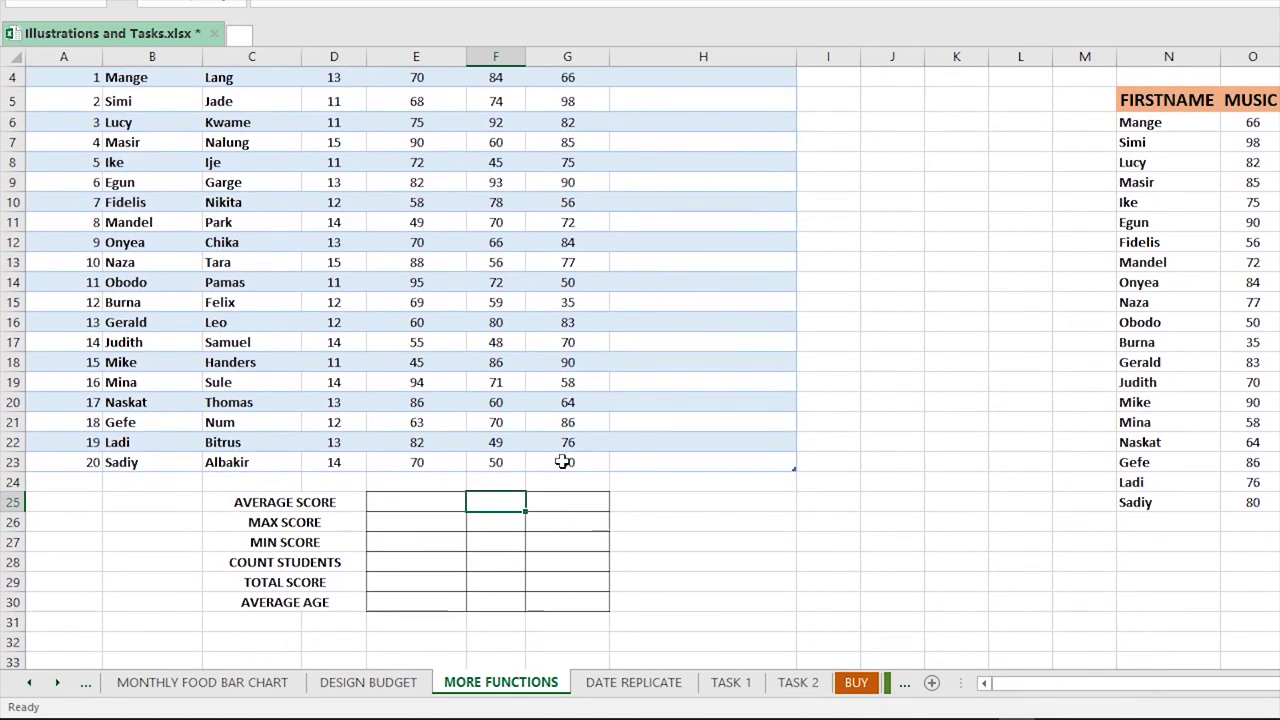